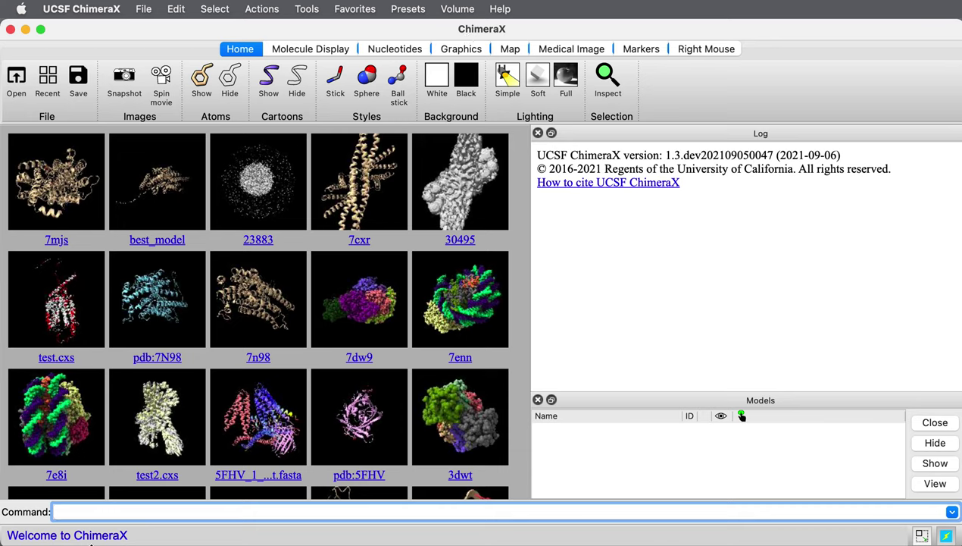
Fetch EMDB map 23883 with the command 'open 23883 from emdb'.
text(open 23883 from emdb)
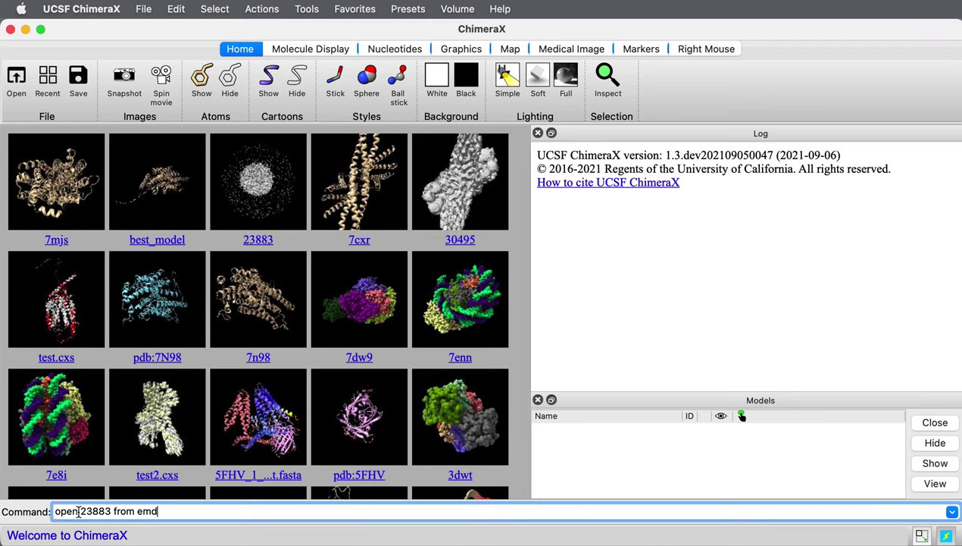
key(Return)
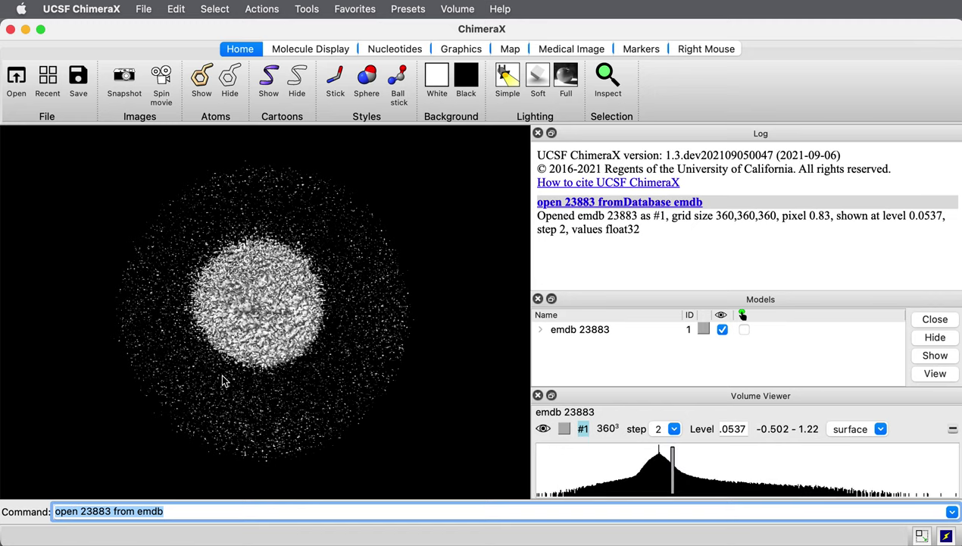
Raise the map's contour level to 0.267, then zoom and rotate to inspect the density.
drag(225, 379, 221, 535)
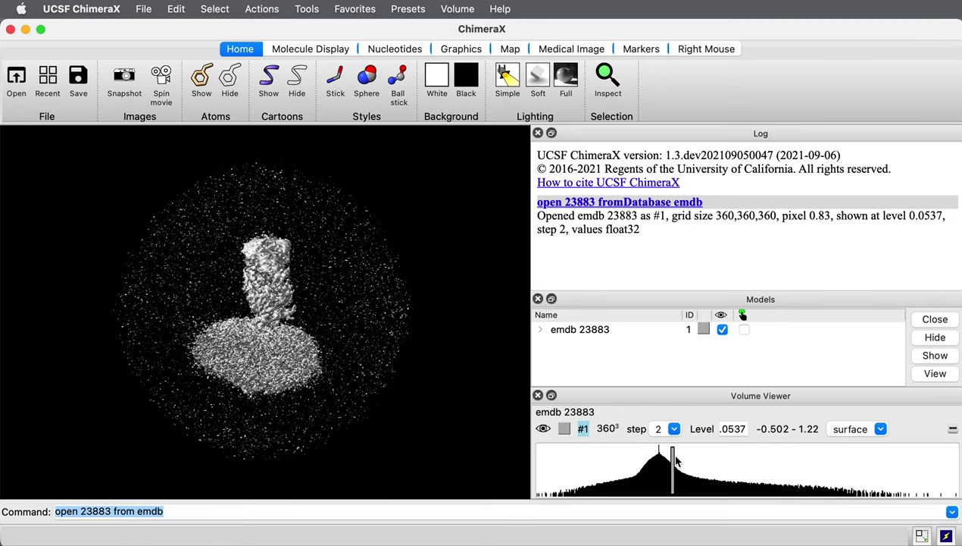
drag(673, 459, 726, 461)
scroll(342, 322, up, 5)
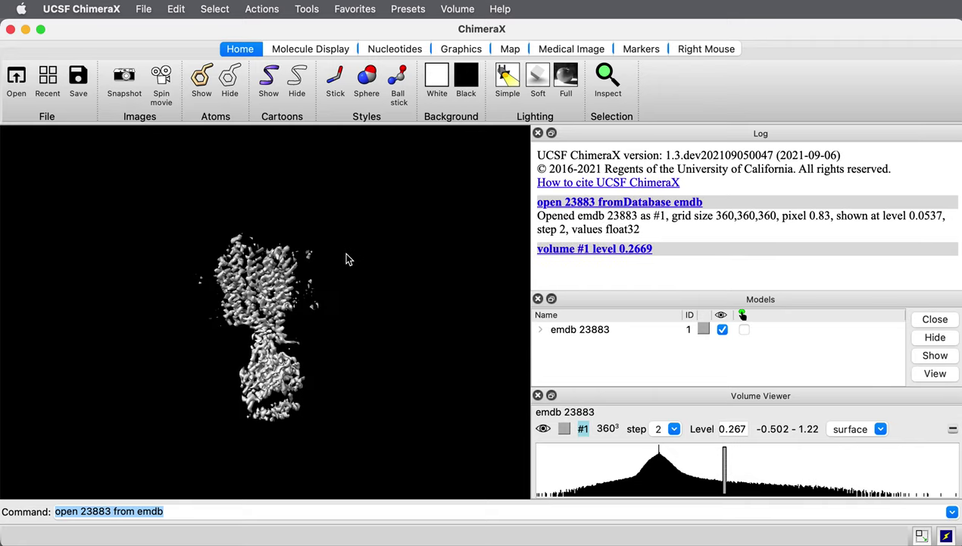
scroll(346, 259, up, 5)
scroll(345, 260, left, 3)
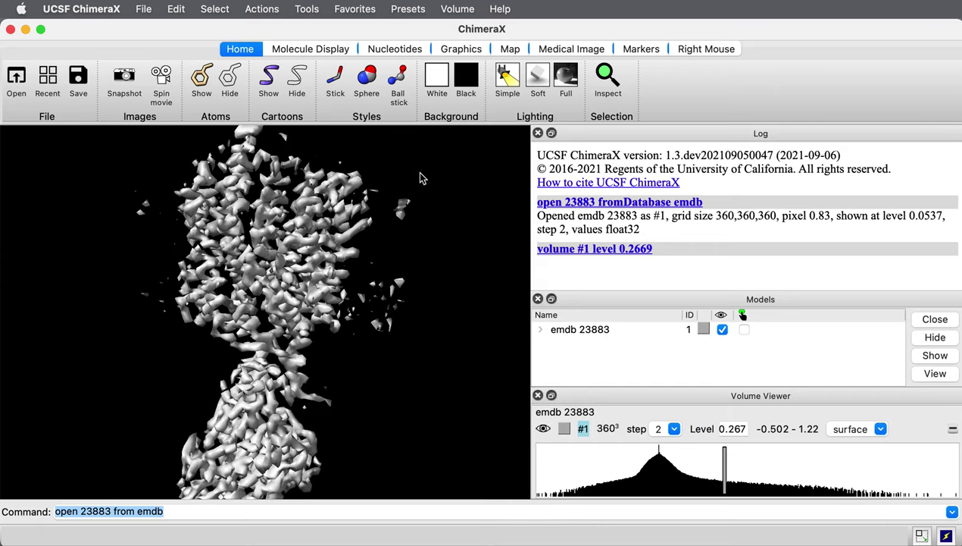
click(323, 286)
drag(324, 287, 256, 284)
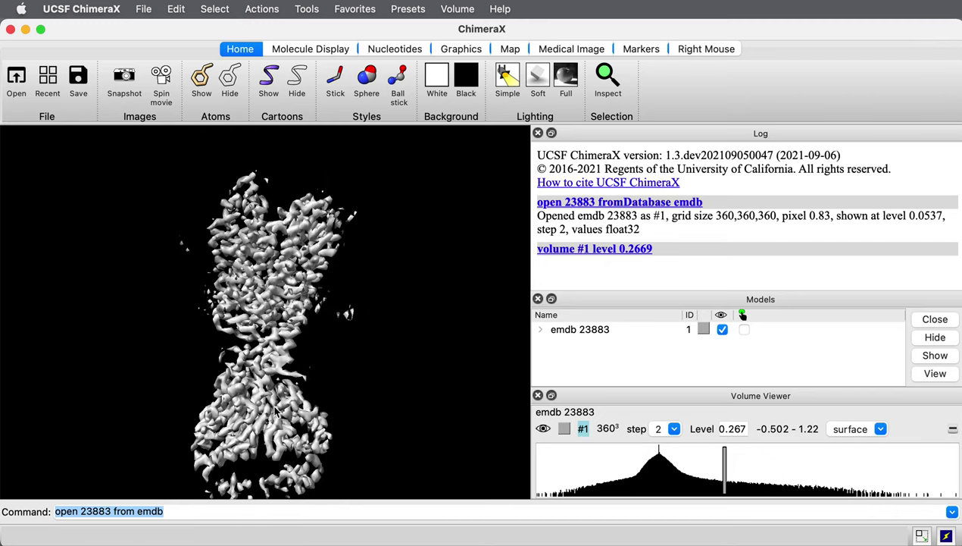
drag(286, 413, 321, 411)
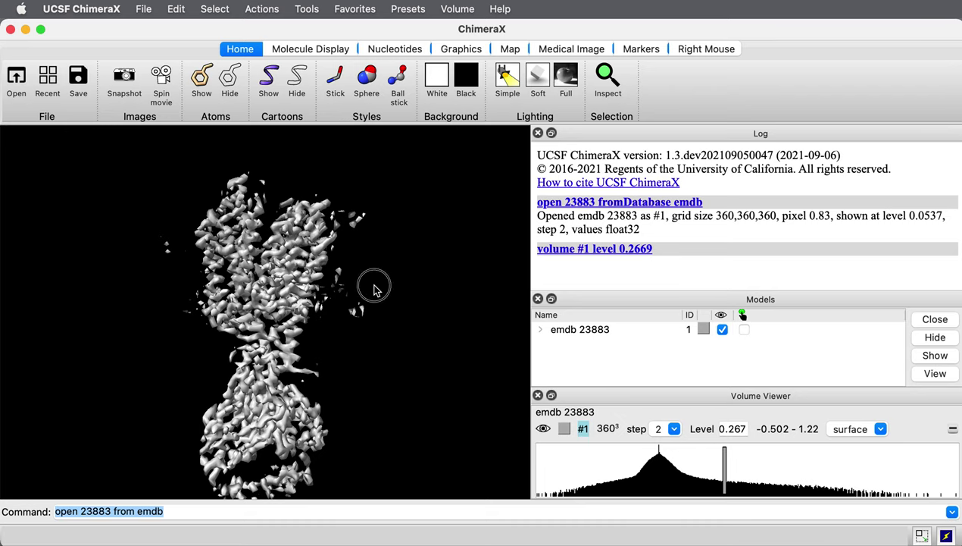
drag(374, 283, 403, 301)
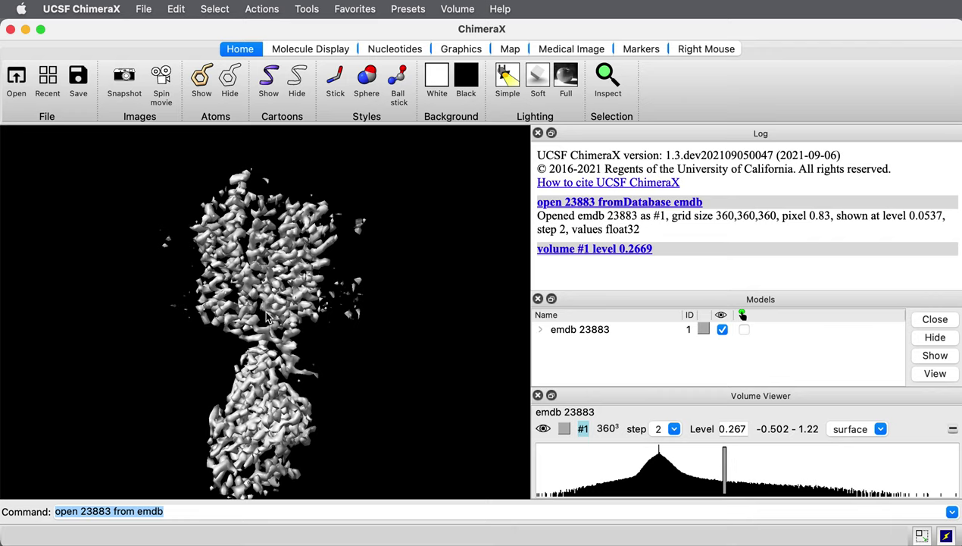
mouse_move(273, 320)
mouse_move(301, 323)
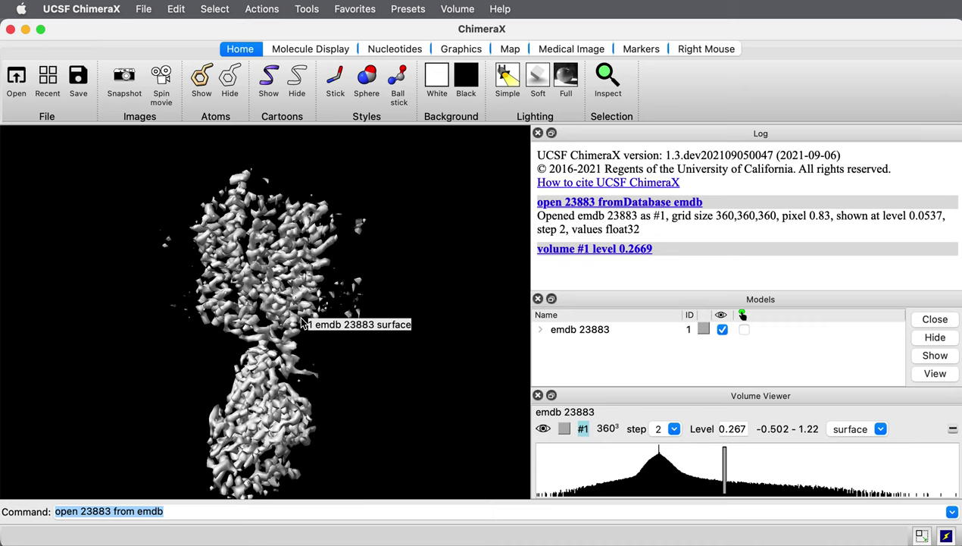
drag(317, 253, 285, 260)
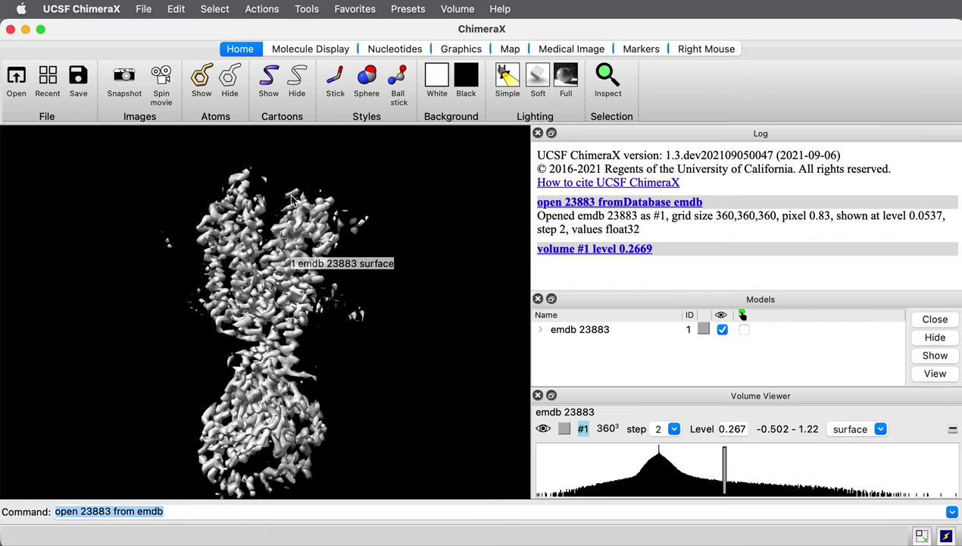
Open the AlphaFold tool from Tools > Structure Prediction and rotate the map.
click(305, 9)
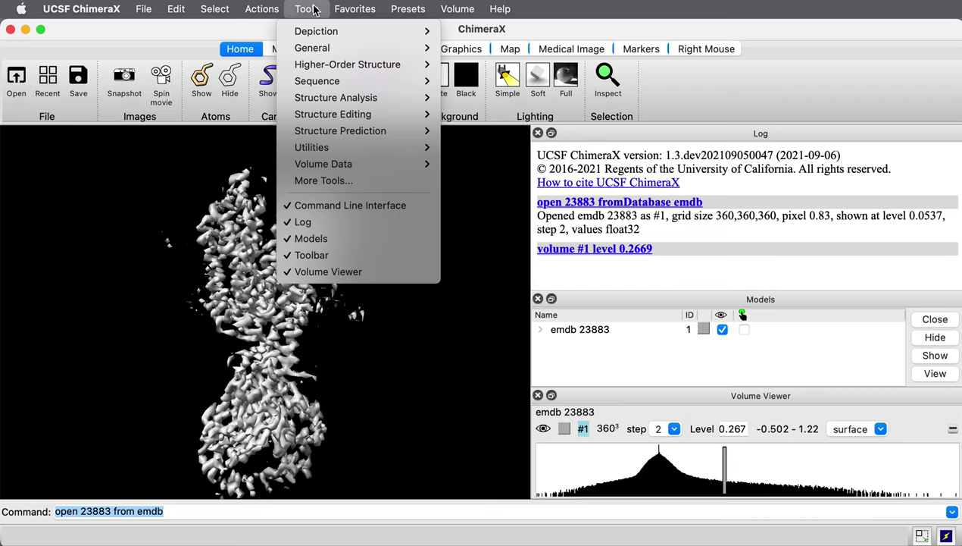
mouse_move(348, 134)
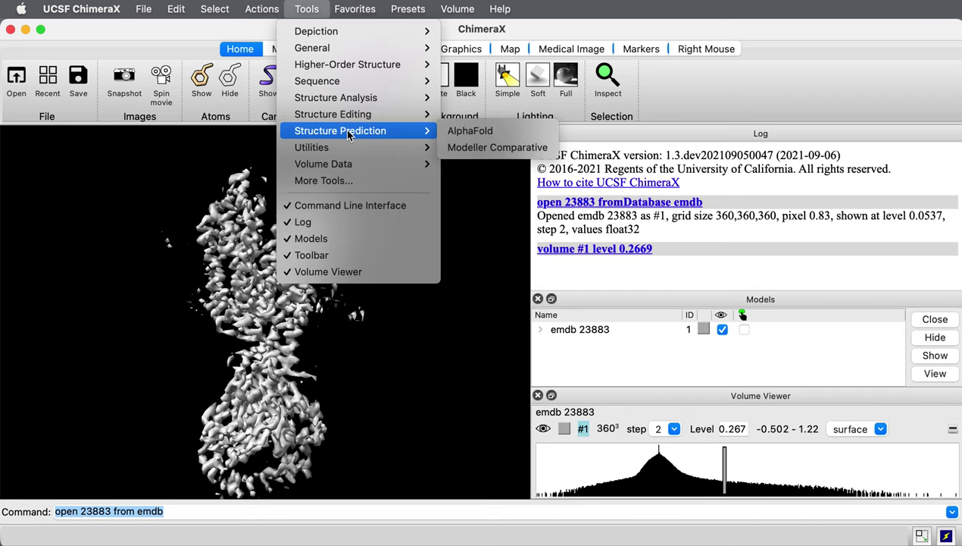
click(476, 132)
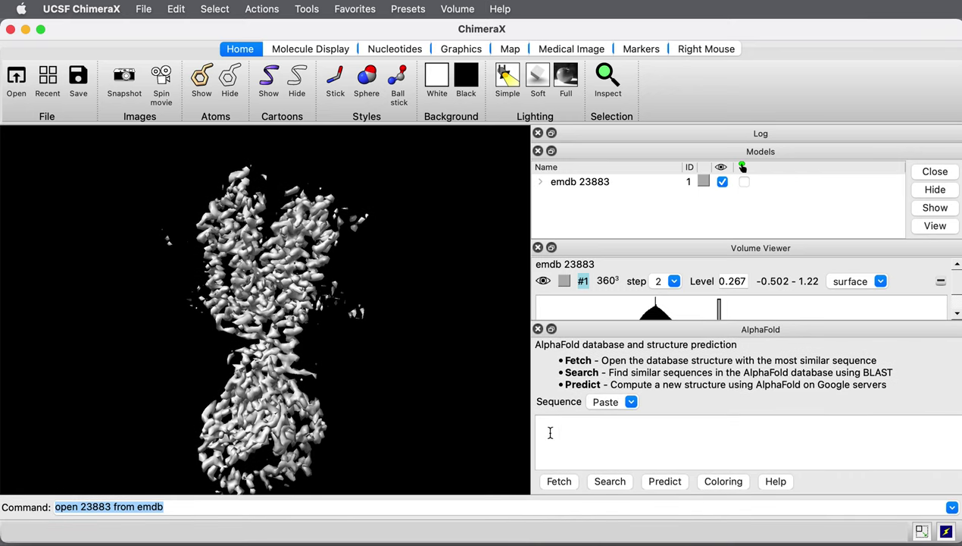
drag(169, 332, 265, 341)
mouse_move(218, 277)
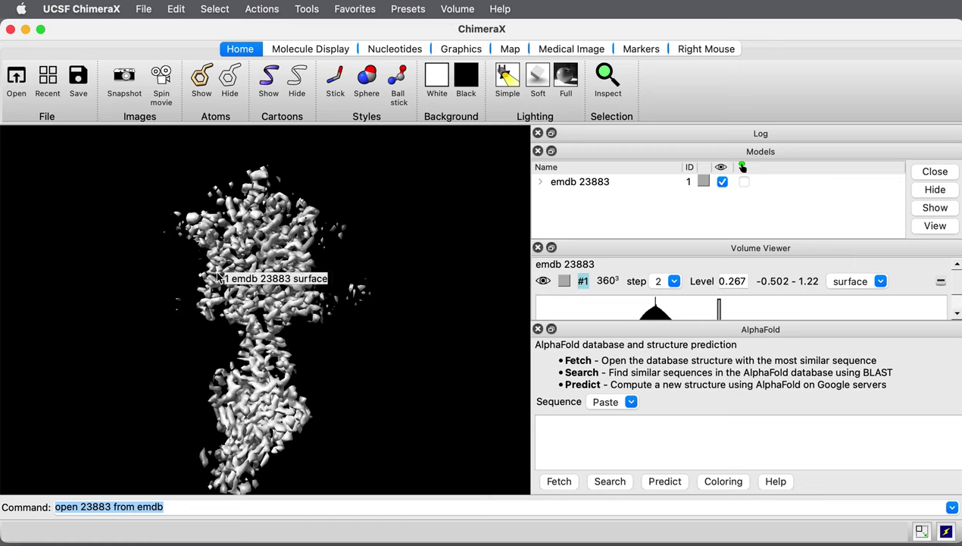
mouse_move(1, 280)
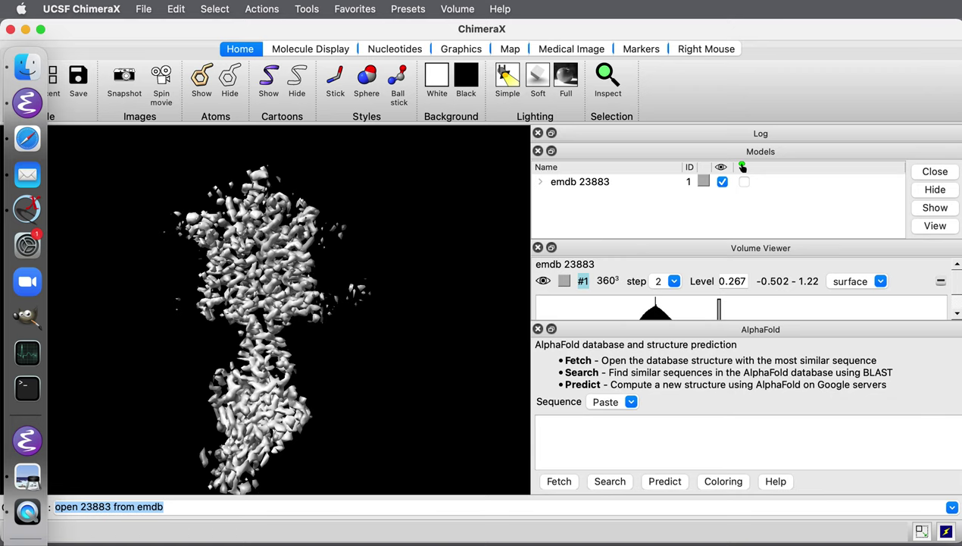
Copy the F1NCD6 chicken sequence from Safari's UniProt page and return to ChimeraX's Sequence box.
click(27, 477)
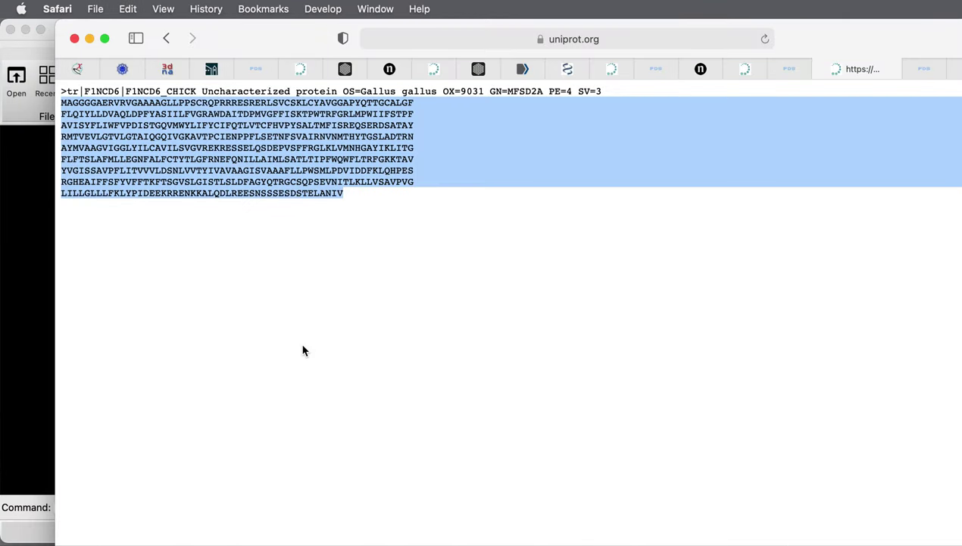
click(89, 38)
click(606, 431)
Paste the copied F1NCD6 sequence into the AlphaFold Sequence box.
key(super+v)
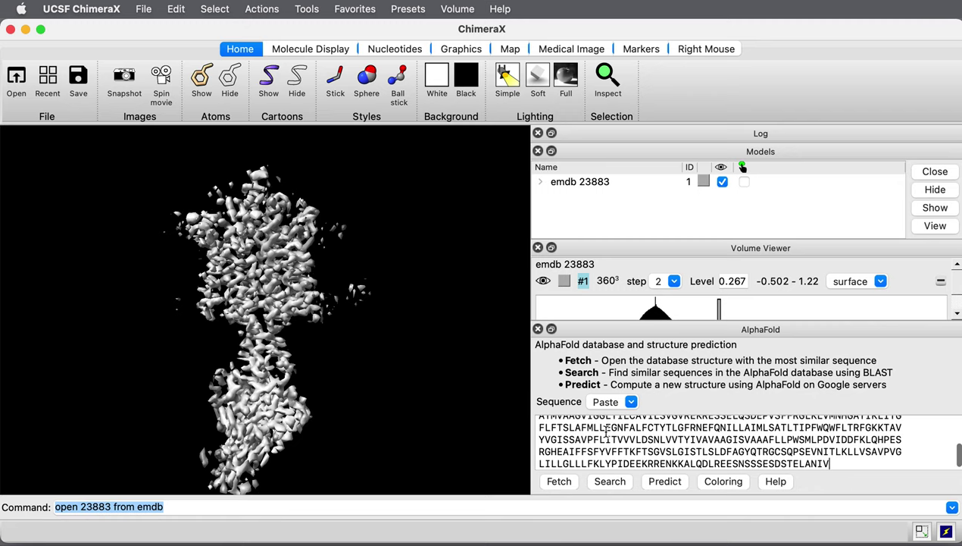
scroll(606, 431, up, 1)
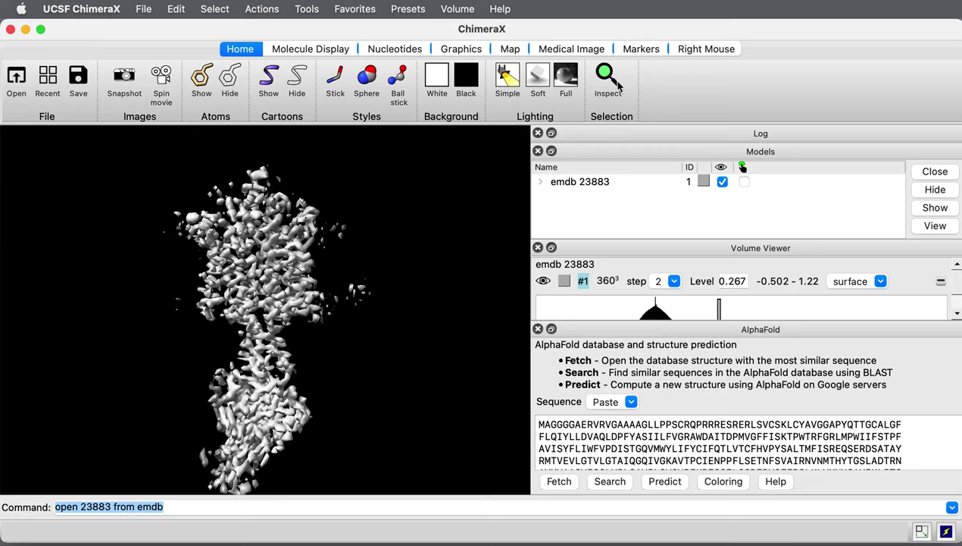
Tab the Log with Models, close Volume Viewer, and move the BLAST results panel to the top.
drag(648, 138, 662, 195)
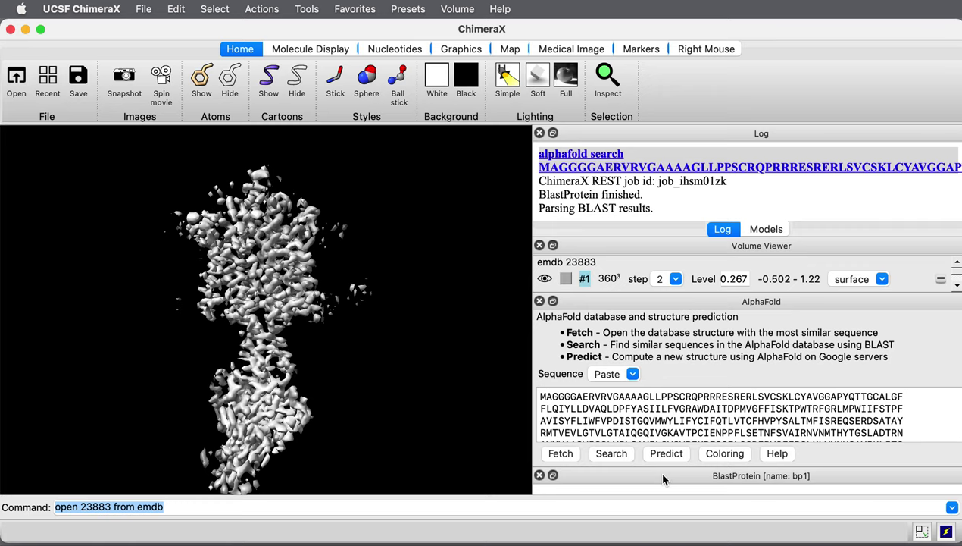
click(539, 245)
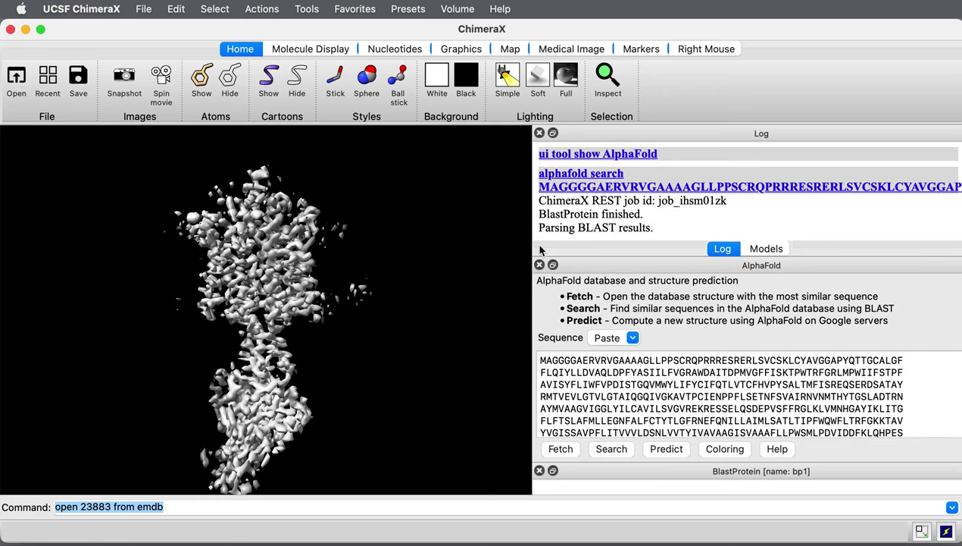
drag(619, 474, 628, 194)
scroll(647, 200, down, 8)
scroll(646, 201, down, 2)
right_click(649, 201)
click(680, 194)
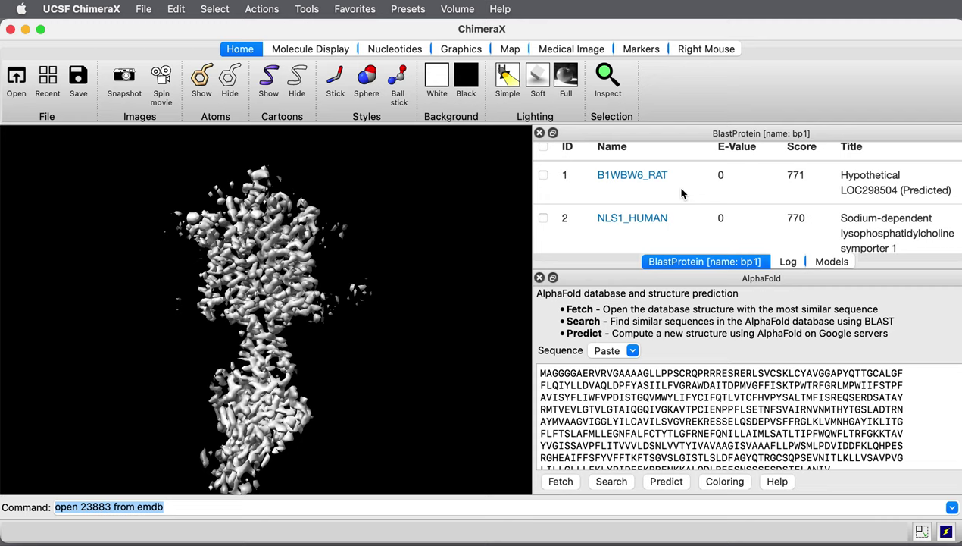
scroll(681, 194, up, 3)
scroll(620, 199, down, 2)
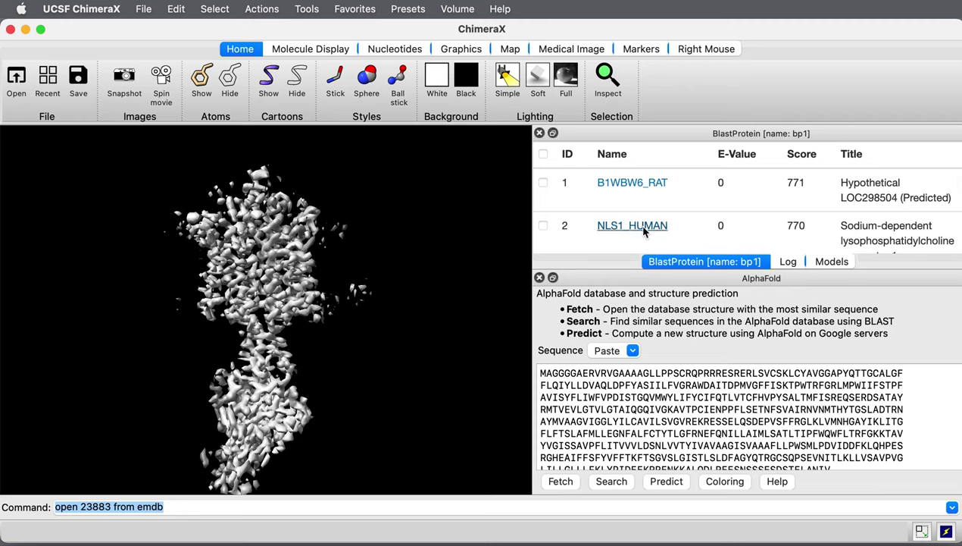
scroll(644, 230, down, 3)
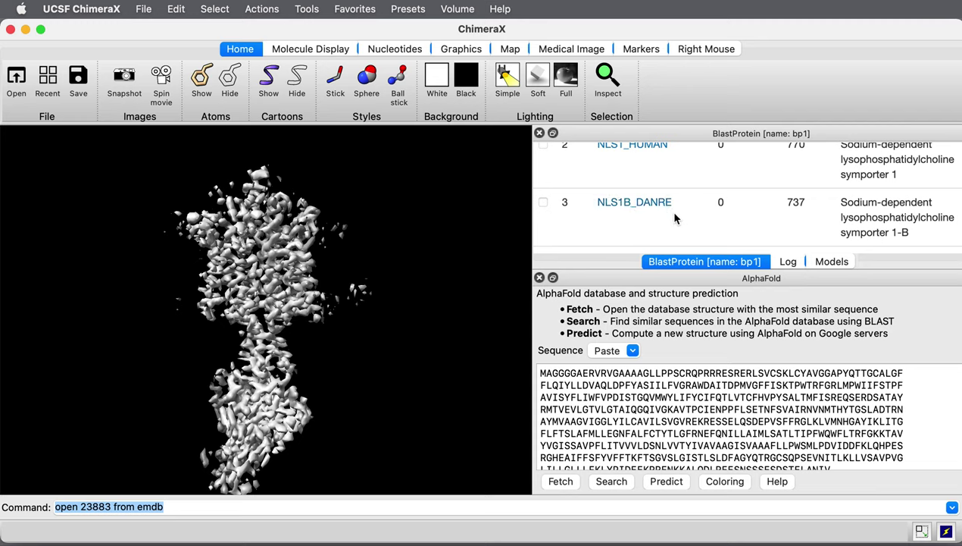
scroll(645, 223, down, 3)
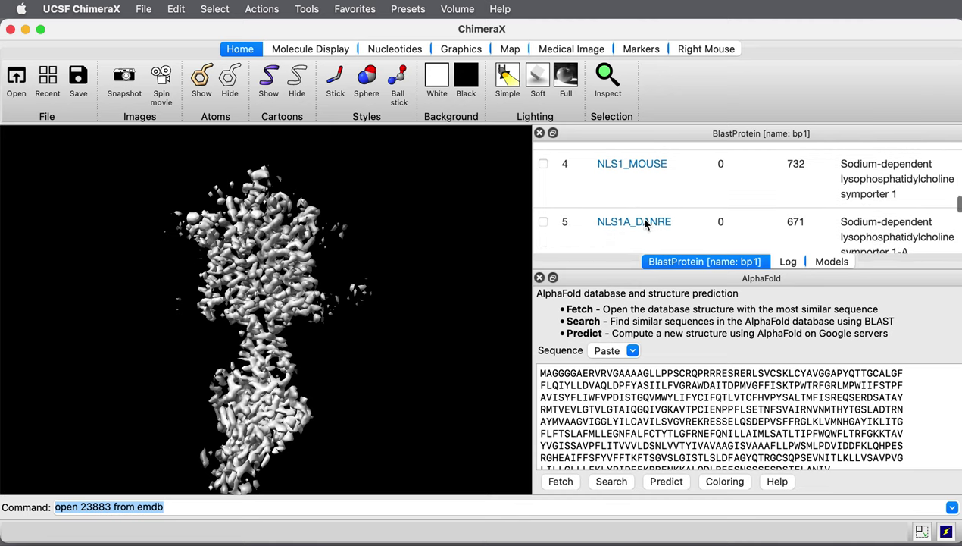
scroll(645, 223, up, 5)
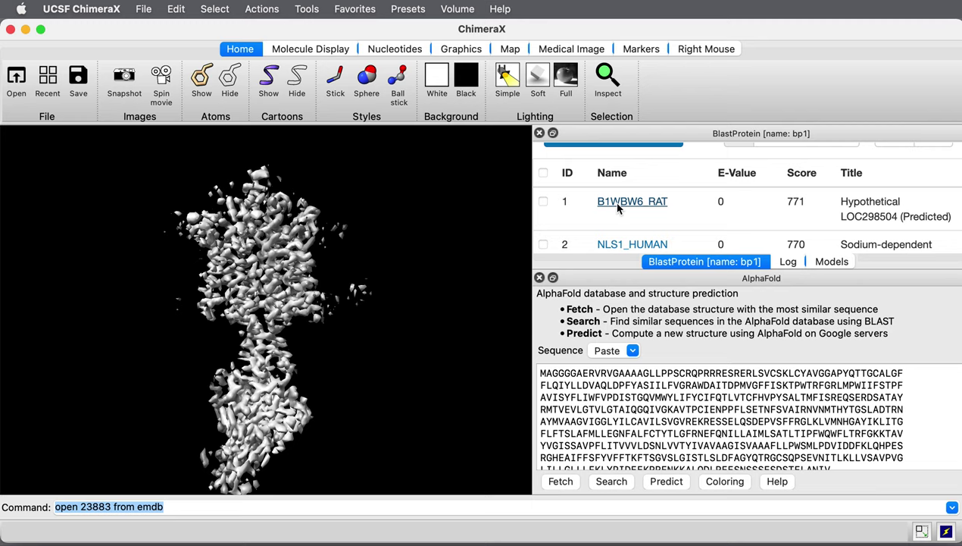
Fetch the B1WBW6_RAT AlphaFold model and hide map 23883 in the Models panel.
click(618, 202)
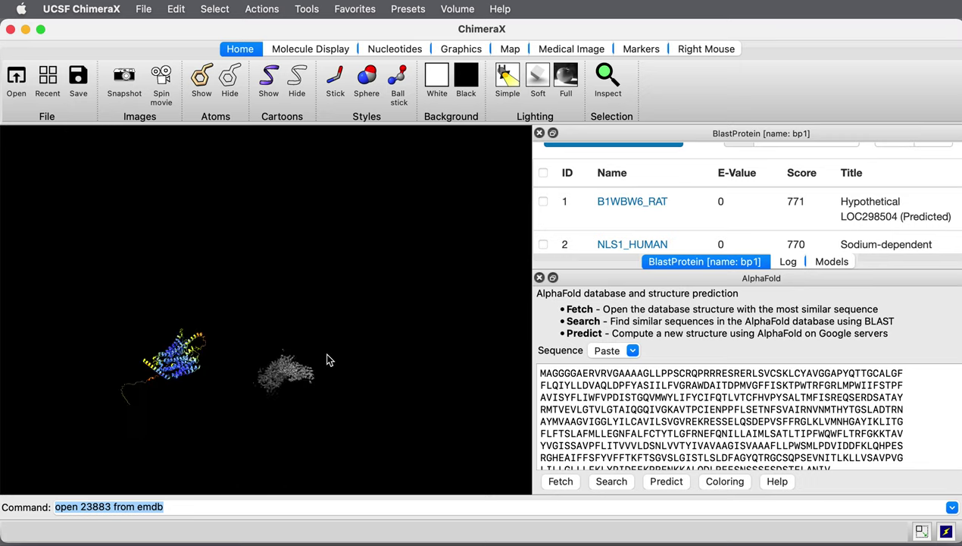
click(820, 261)
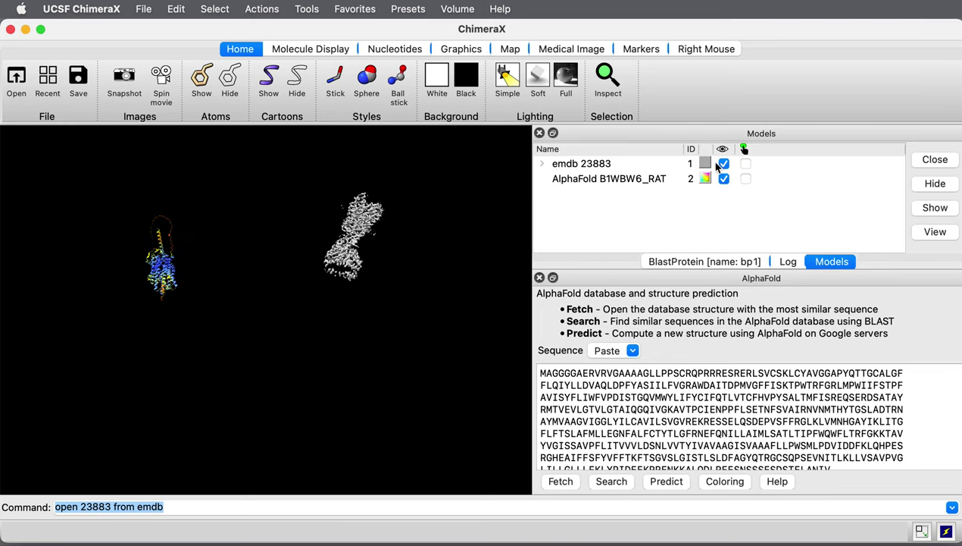
click(723, 163)
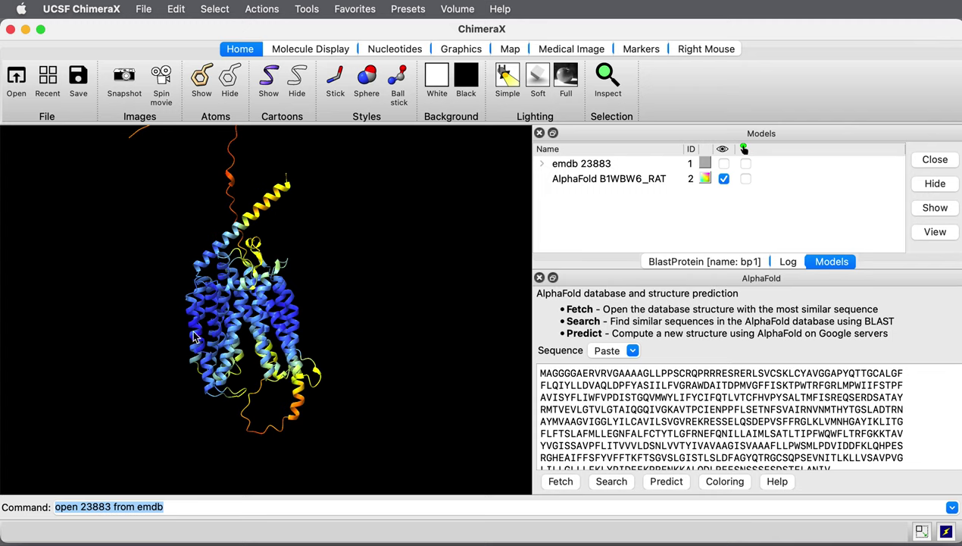
mouse_move(239, 332)
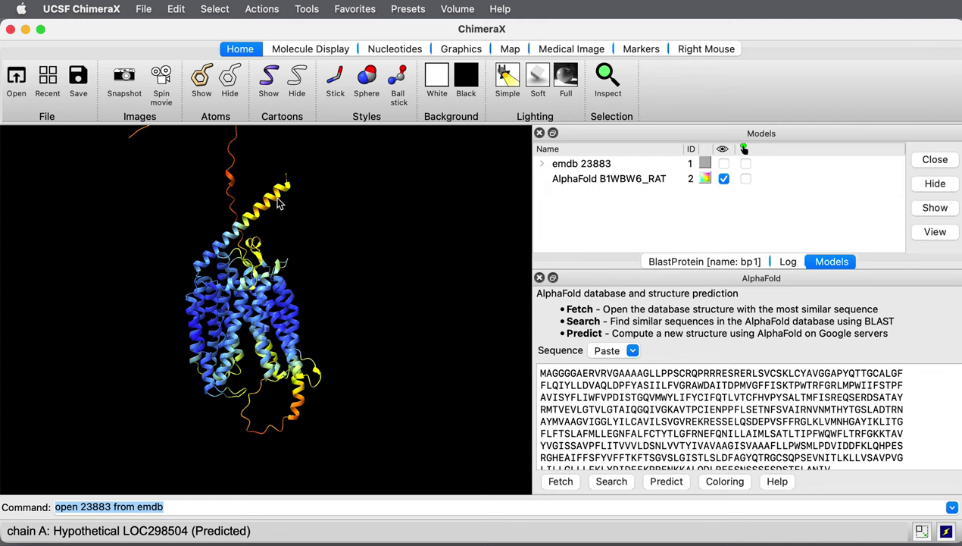
scroll(206, 322, right, 5)
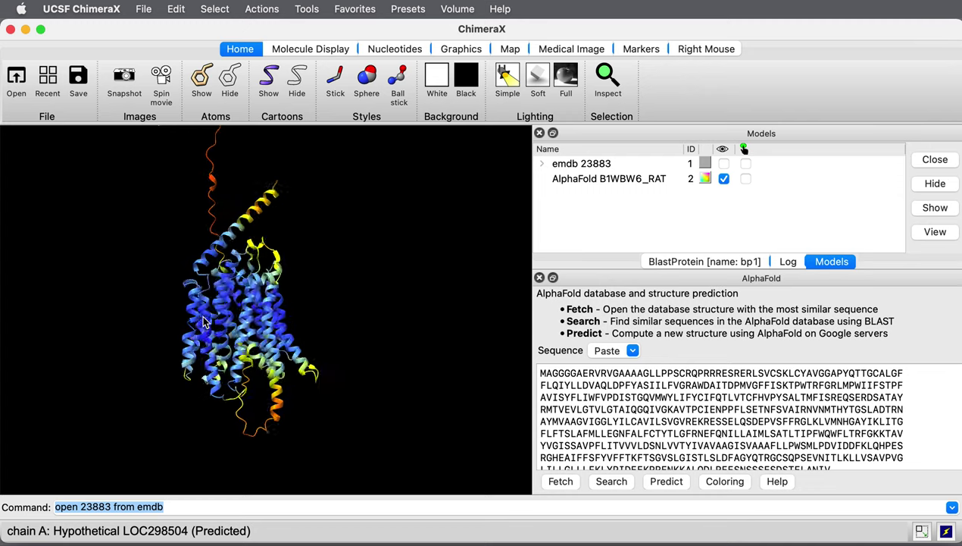
scroll(204, 322, right, 10)
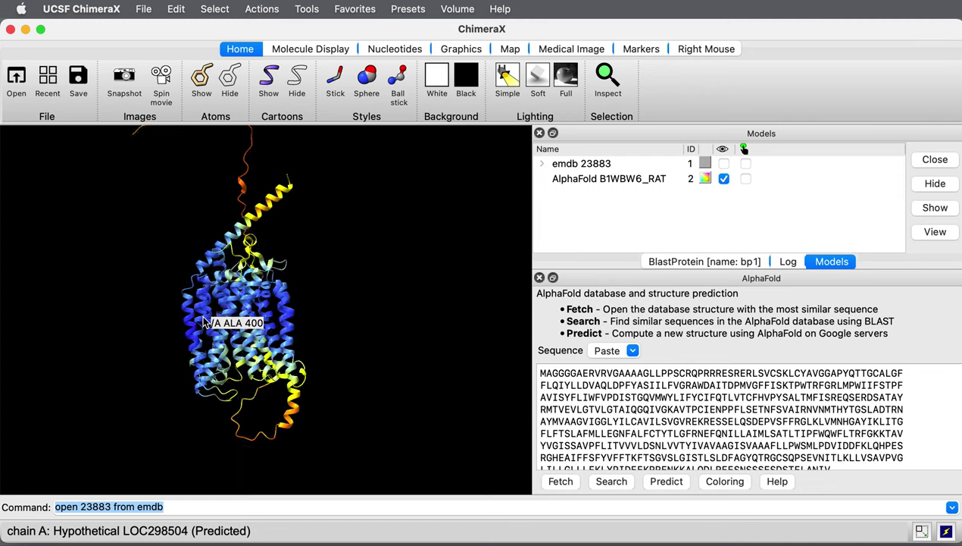
scroll(205, 322, right, 5)
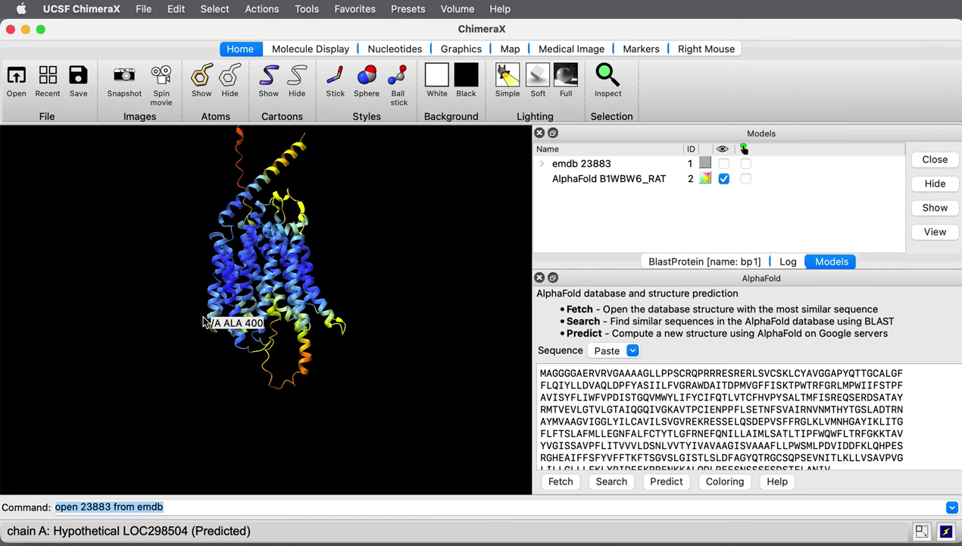
Load the NLS1_HUMAN and NLS1B_DANRE AlphaFold models onto the rat model and rotate to compare.
click(711, 262)
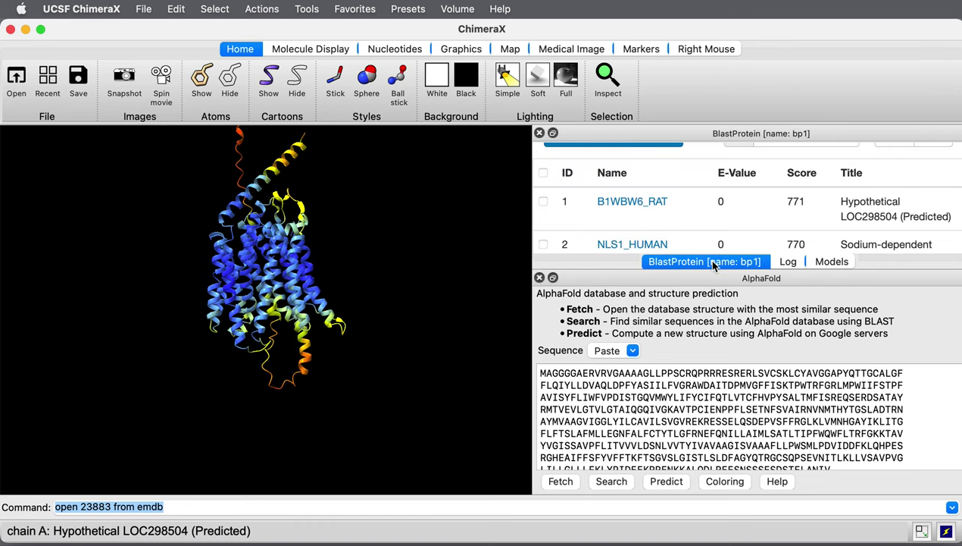
click(635, 244)
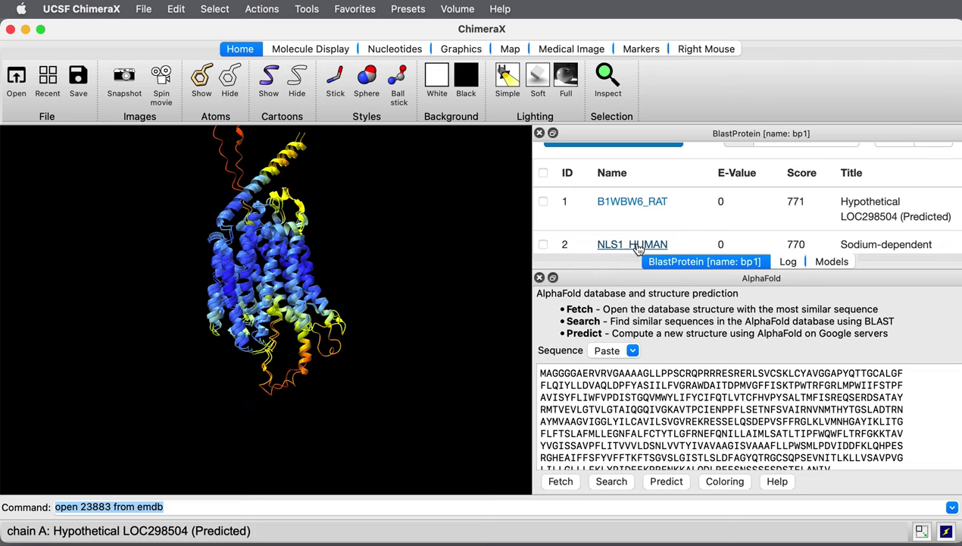
scroll(640, 243, down, 3)
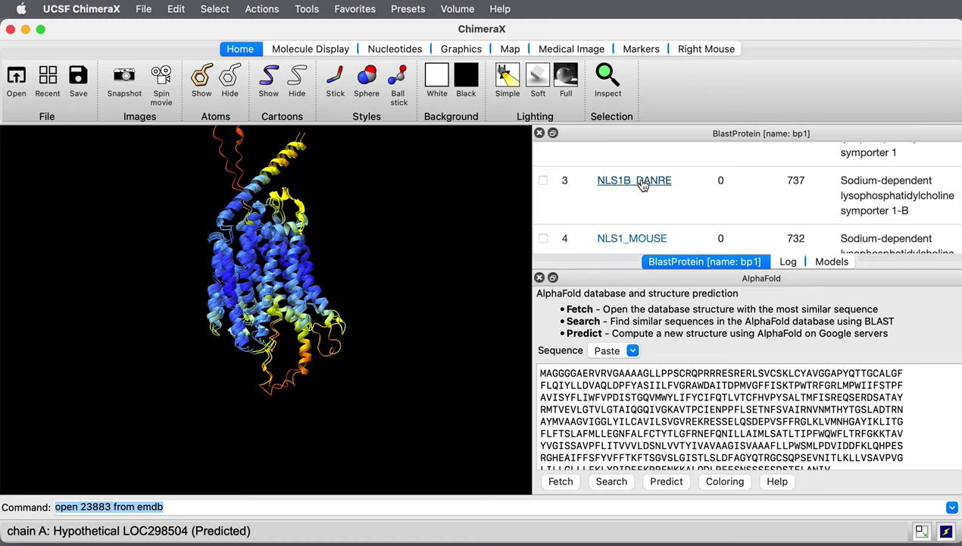
click(641, 185)
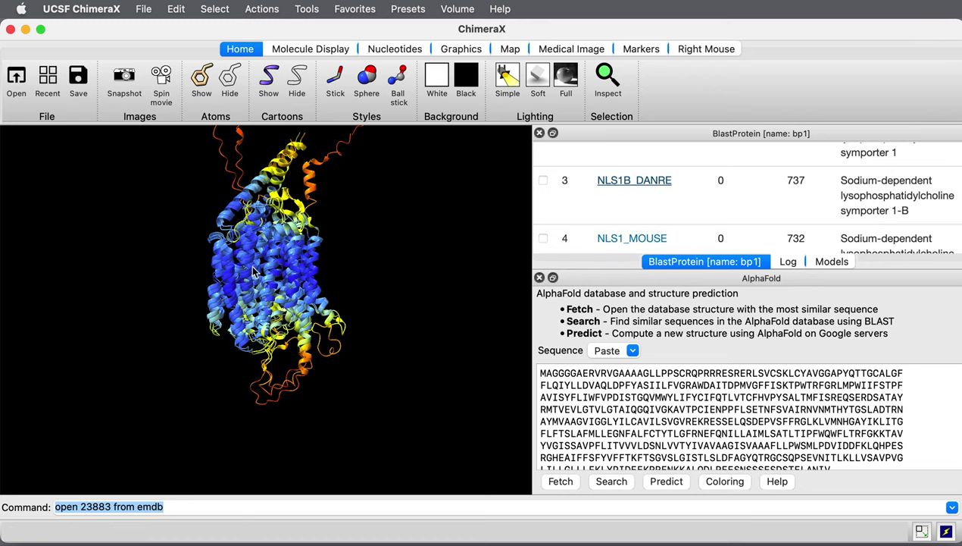
drag(308, 294, 218, 305)
scroll(218, 305, up, 5)
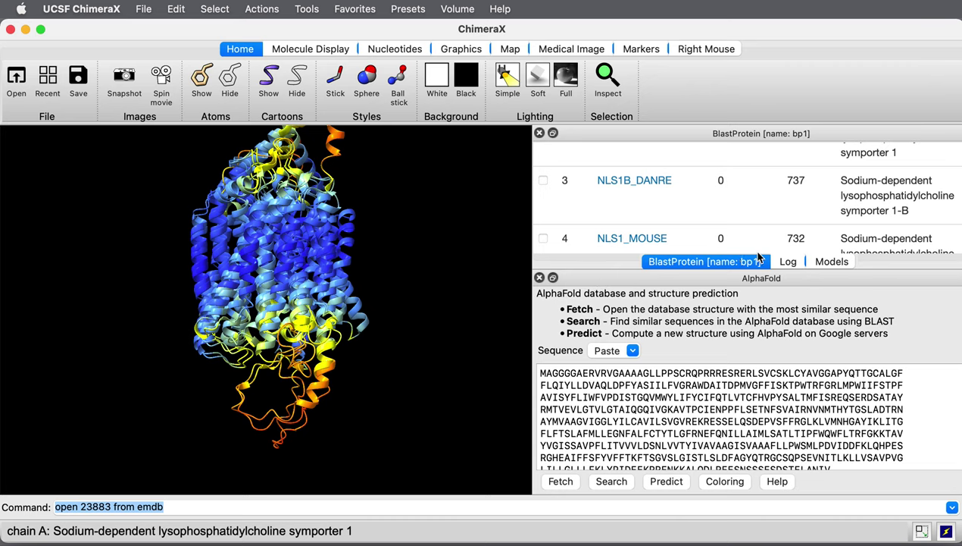
Review the Log's Sequence Similarity tables, then select B1WBW6_RAT in the Models panel.
click(789, 260)
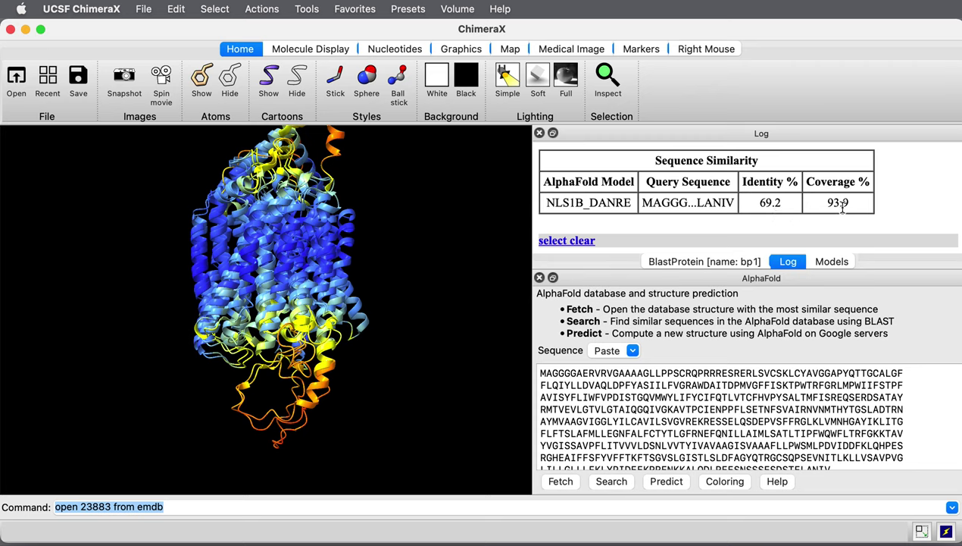
scroll(845, 214, up, 5)
scroll(846, 215, up, 1)
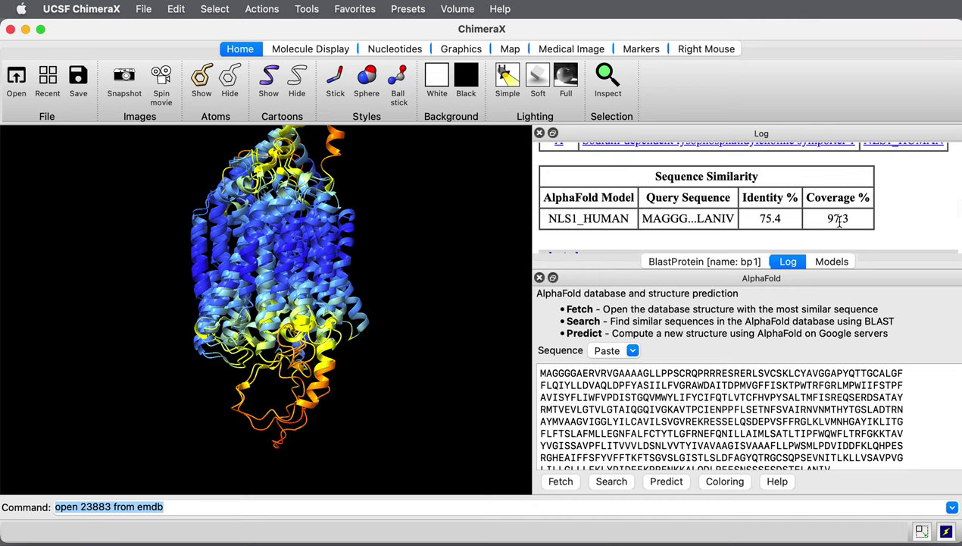
scroll(840, 220, up, 10)
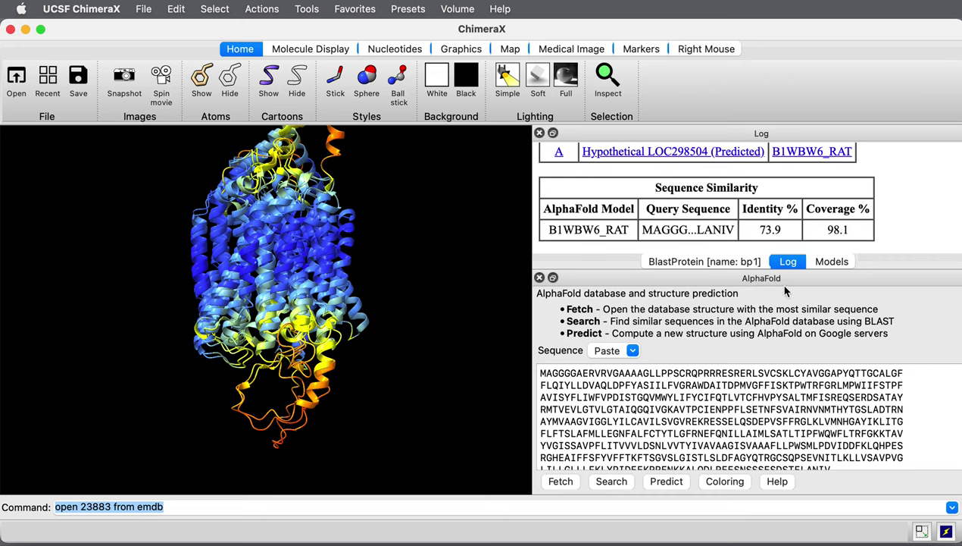
click(834, 261)
click(583, 180)
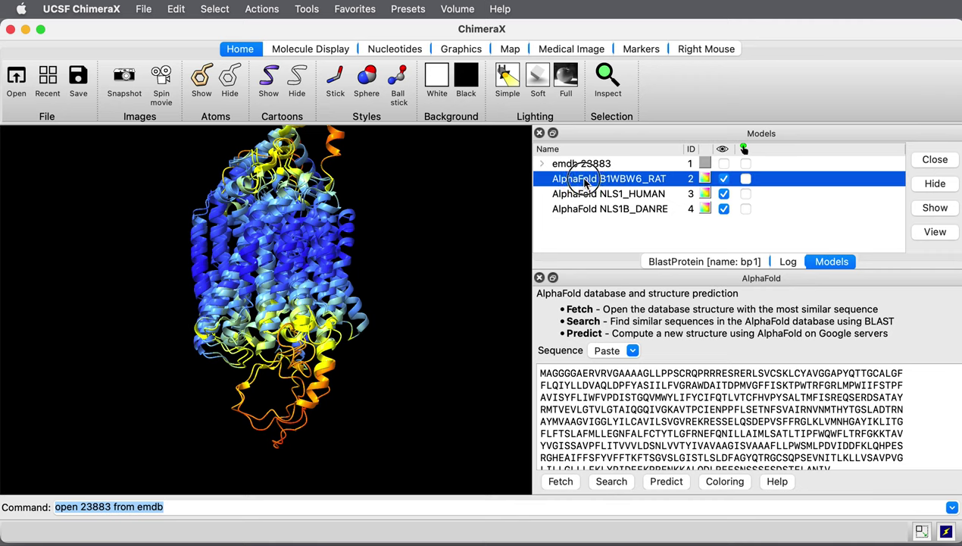
Close the three AlphaFold models, show map 23883, centre it with 'view' and turn it upright.
shift+click(596, 209)
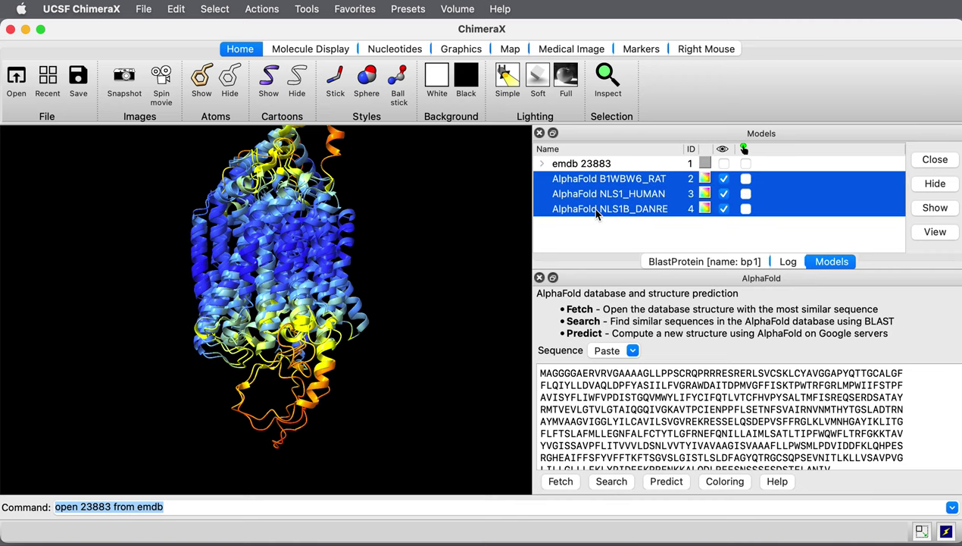
click(923, 159)
click(723, 164)
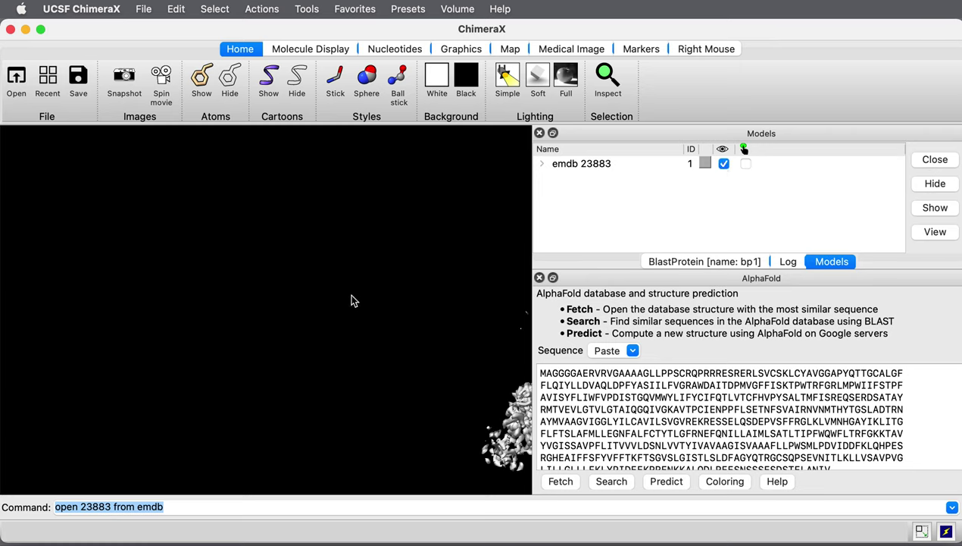
text(view)
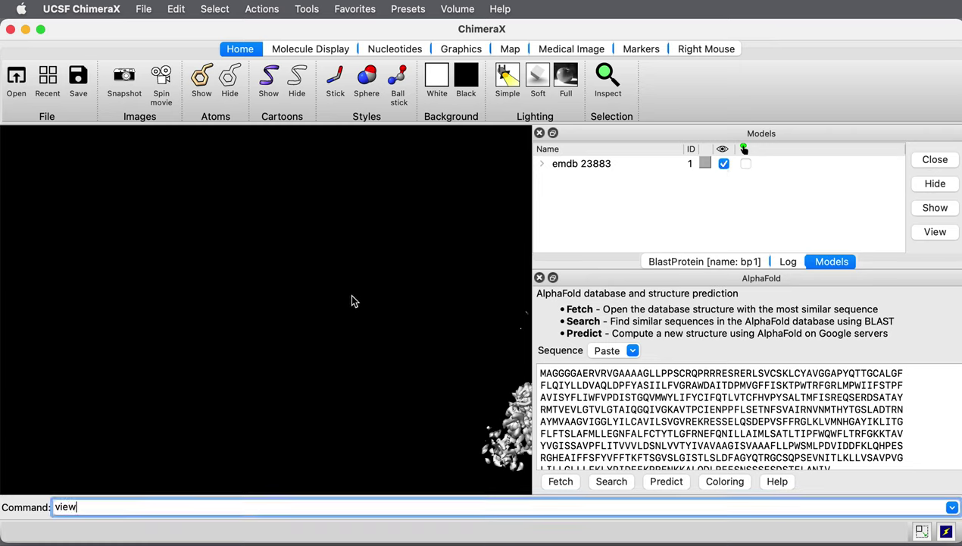
key(Return)
drag(277, 403, 423, 434)
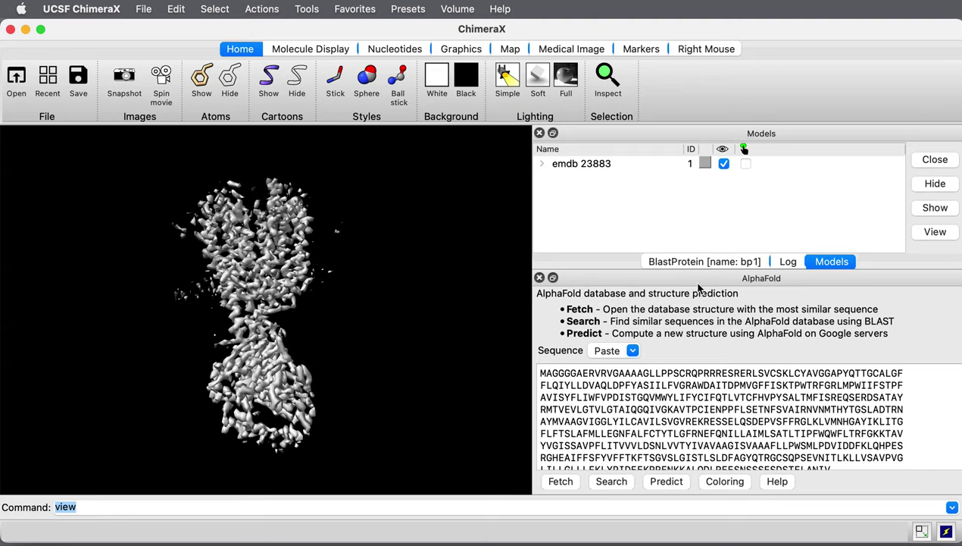
Launch an AlphaFold prediction in the Colab notebook window and begin Google sign-in.
click(670, 485)
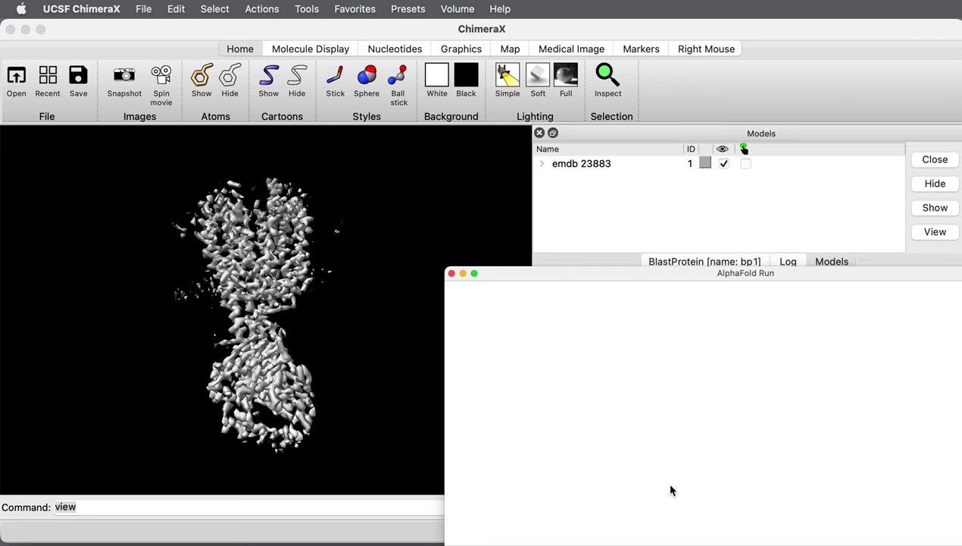
drag(607, 273, 269, 146)
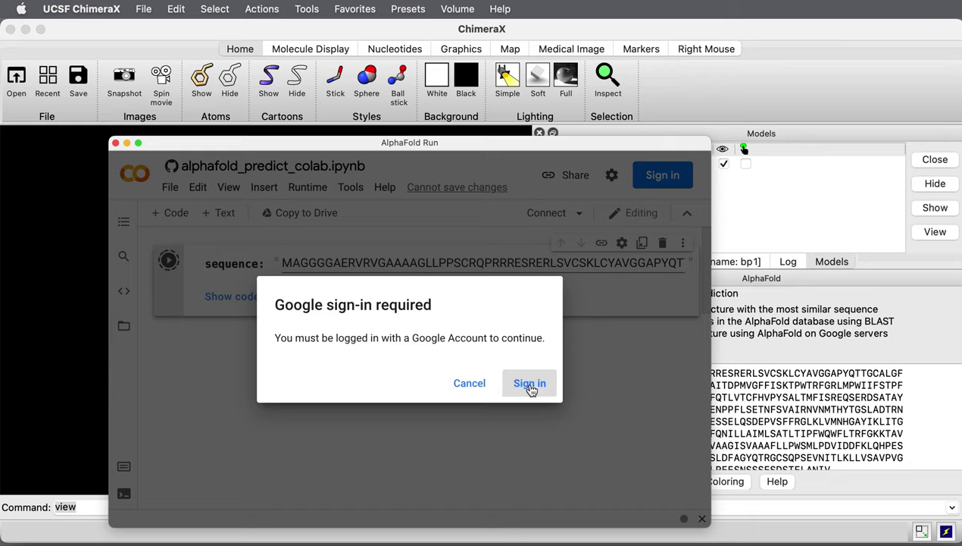
click(530, 384)
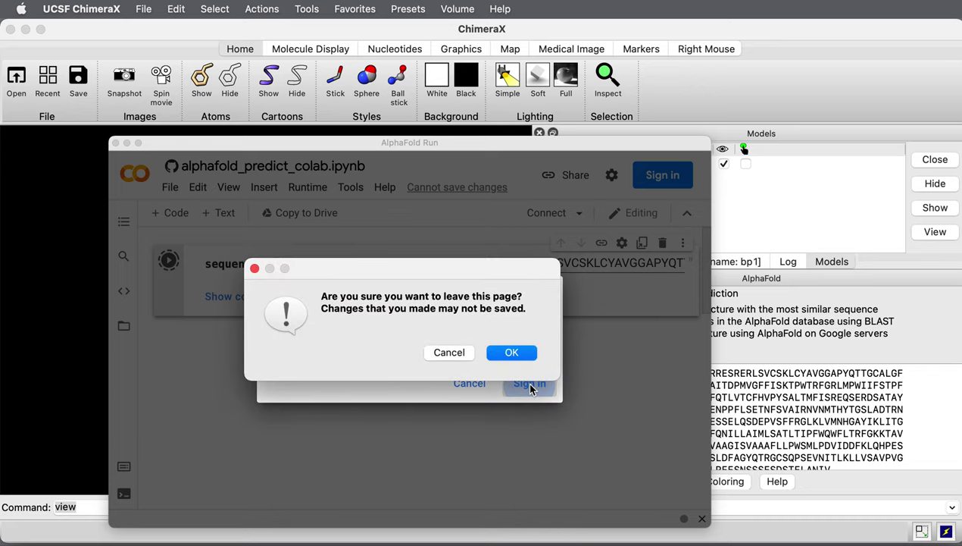
Sign in with the chosen Google account and its password to reach the notebook's warning.
click(504, 352)
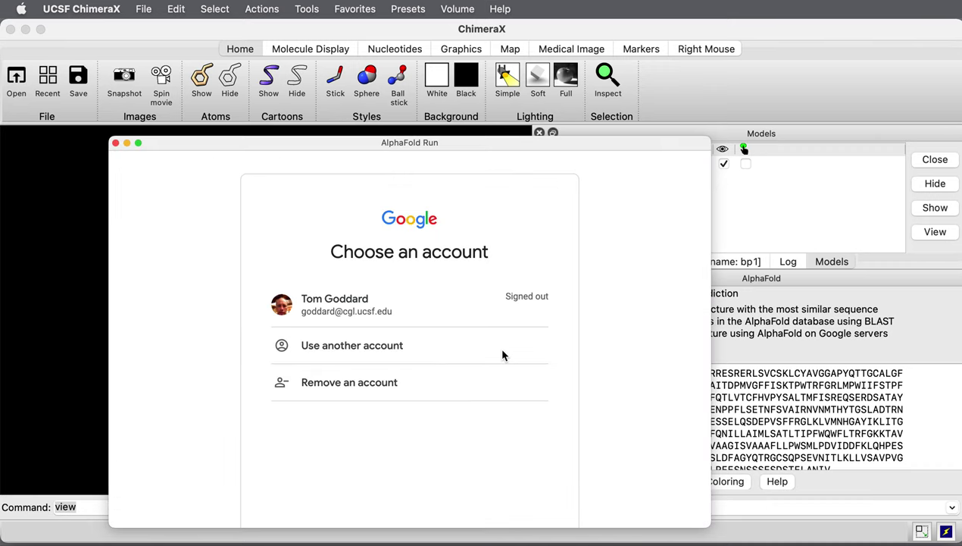
click(333, 299)
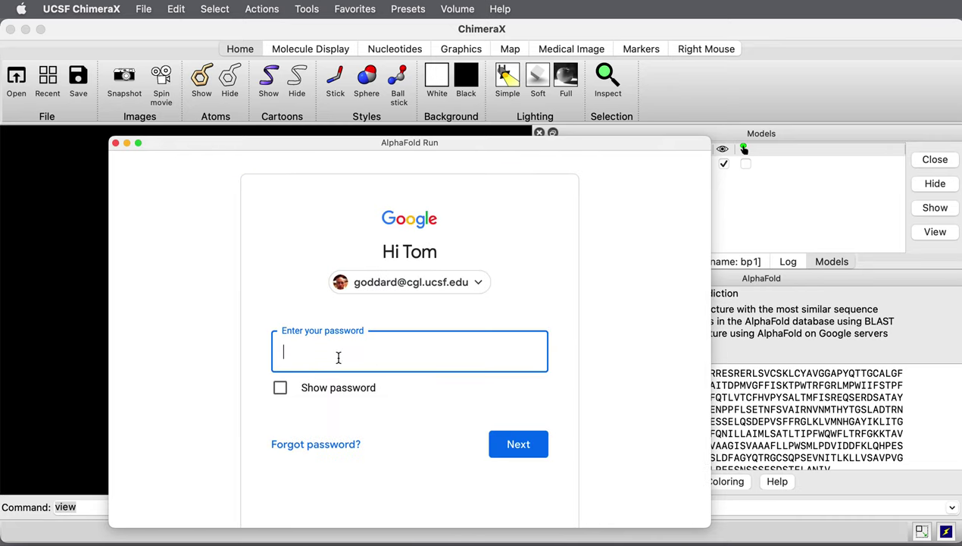
text(••••••••)
key(Return)
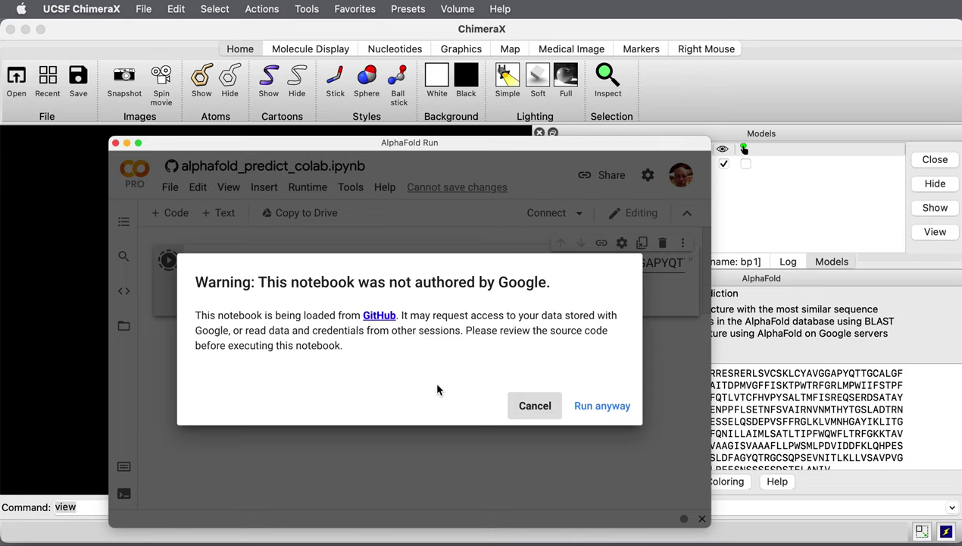
Accept the not-authored-by-Google warning with Run anyway so the prediction starts.
click(607, 408)
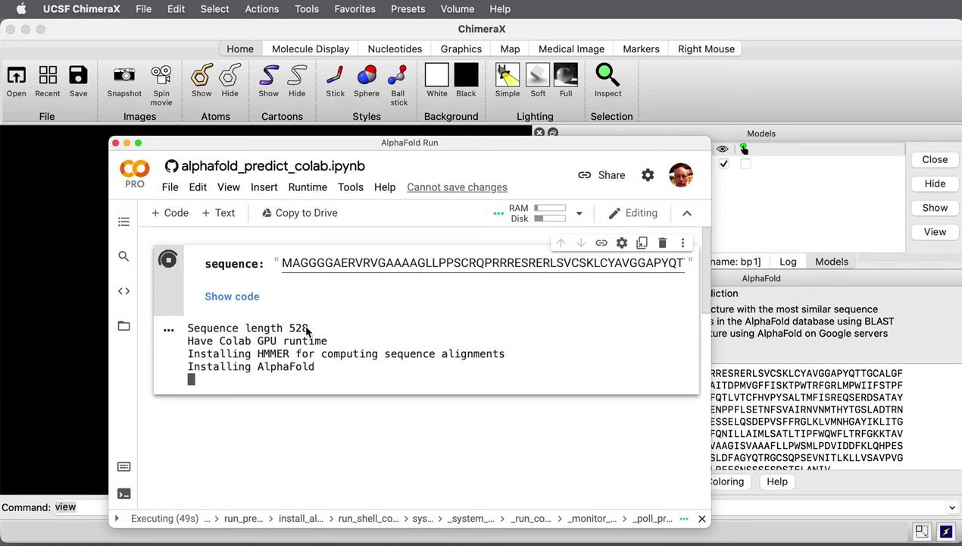
mouse_move(2, 288)
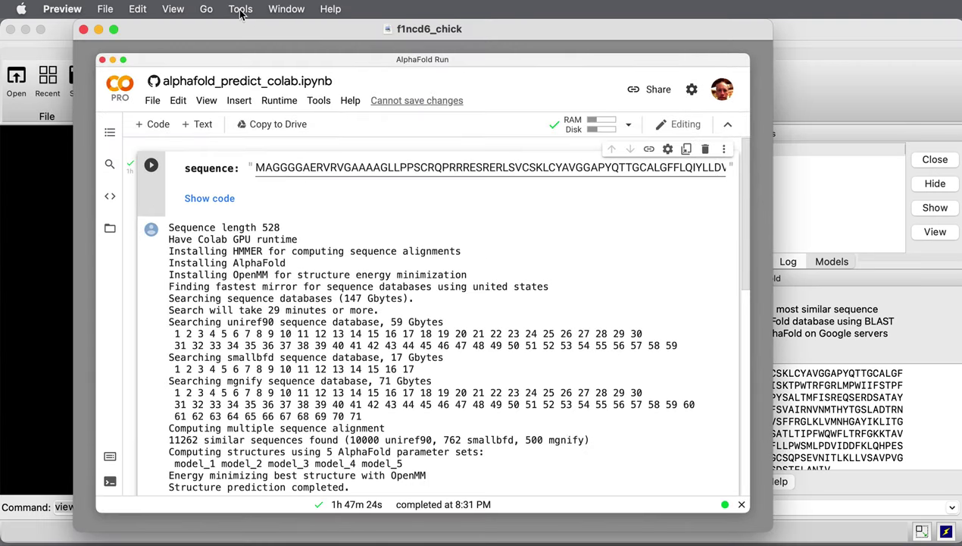
Move the Preview window showing the finished 1h 47m 24s AlphaFold run down and left.
mouse_move(207, 35)
mouse_down()
mouse_move(142, 47)
mouse_move(210, 34)
mouse_up()
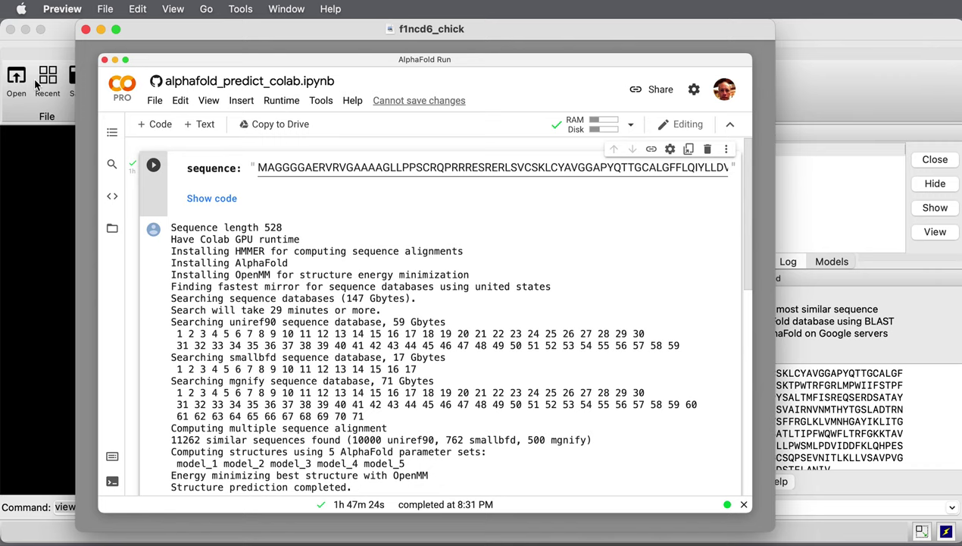
Minimize Preview and close ChimeraX's AlphaFold Run window.
click(101, 29)
click(379, 213)
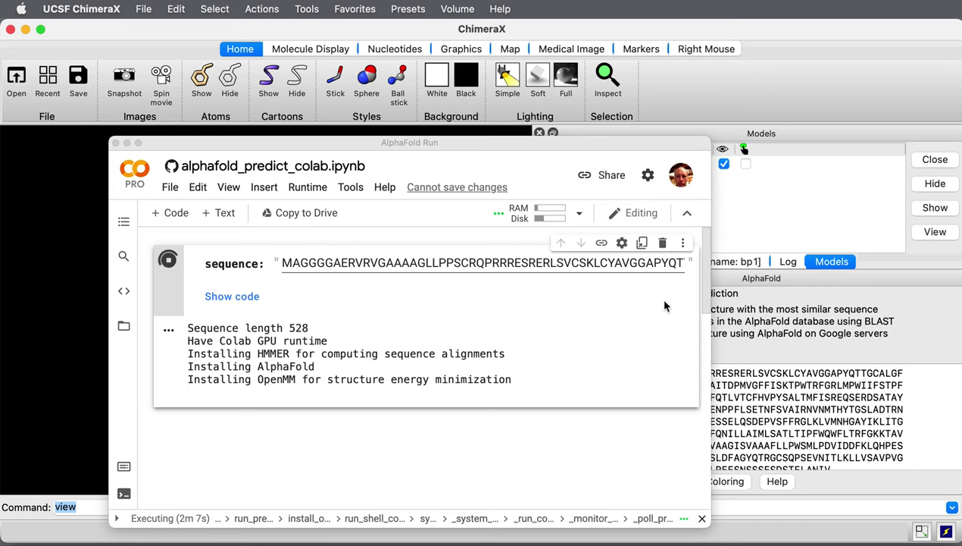
click(115, 143)
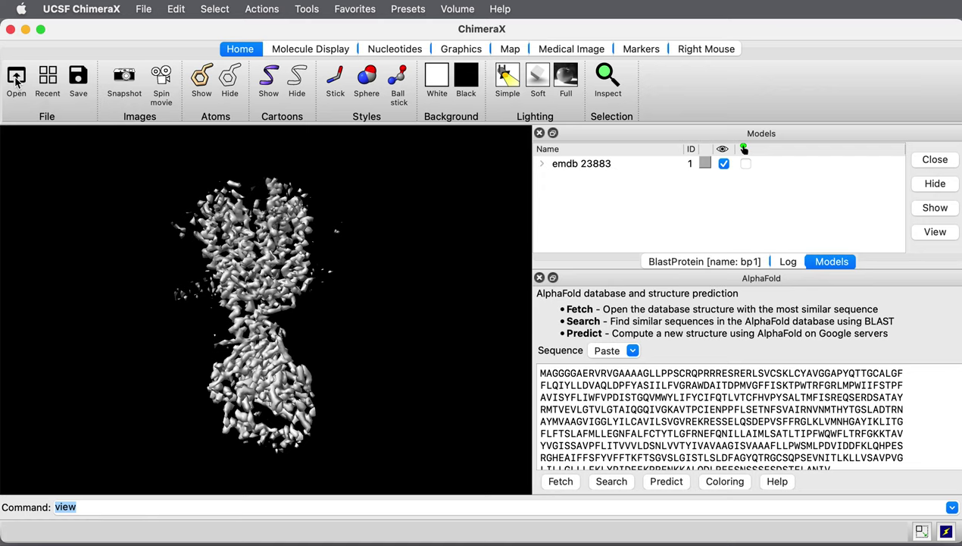
Open best_model.pdb from Downloads > ChimeraX > AlphaFold > prediction_13.
click(16, 78)
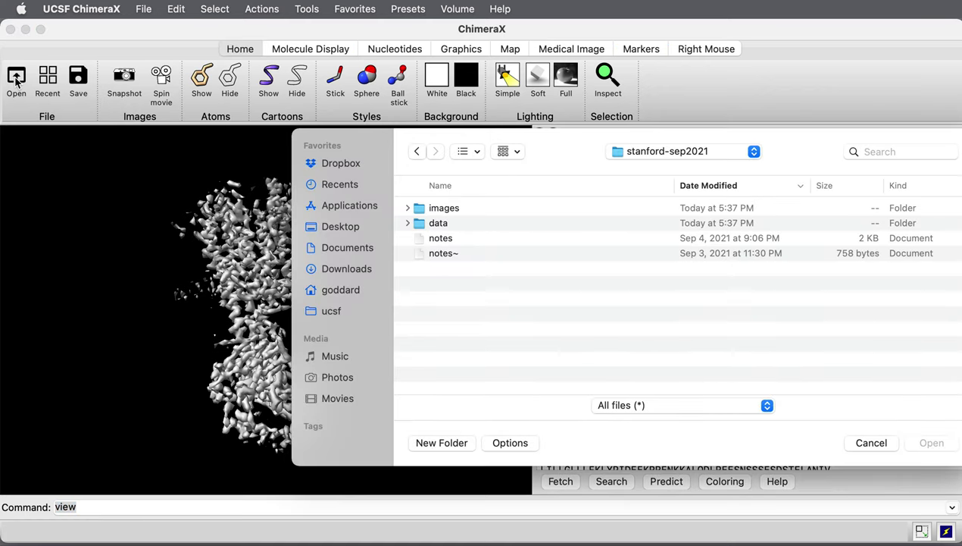
click(353, 269)
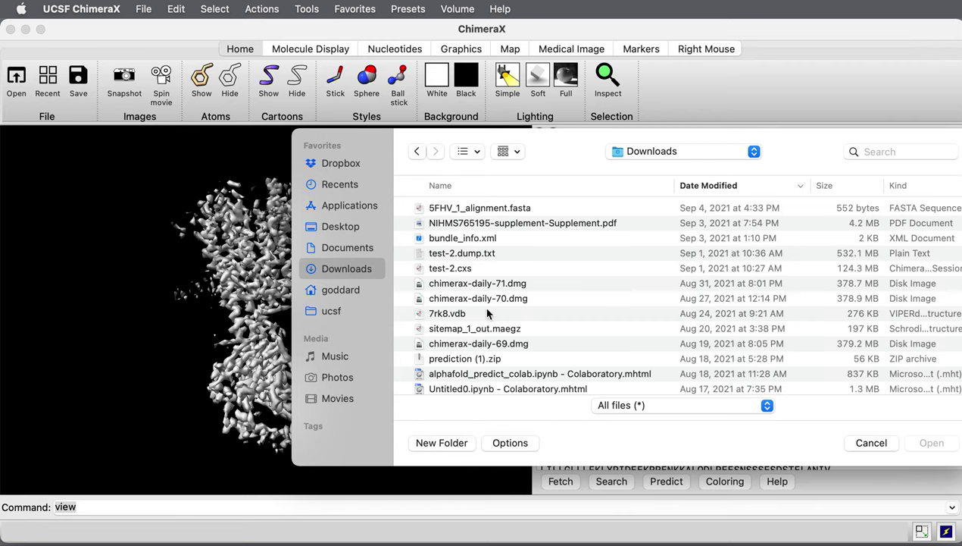
scroll(486, 312, down, 5)
scroll(486, 313, down, 6)
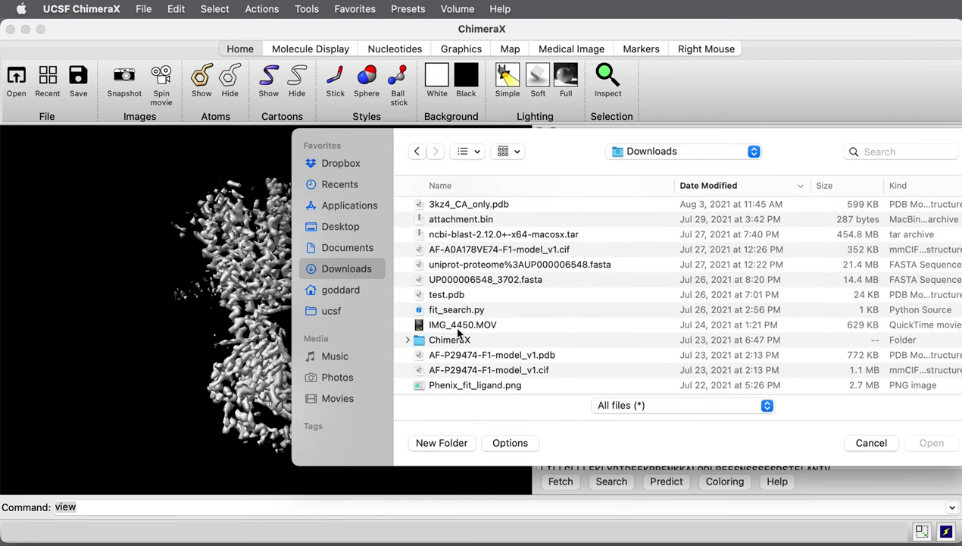
click(452, 340)
double_click(451, 340)
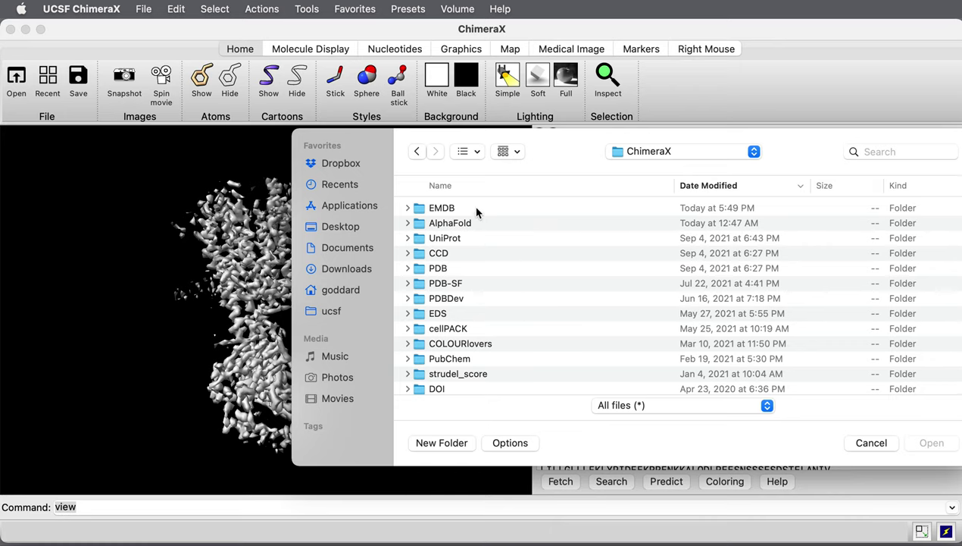
double_click(458, 223)
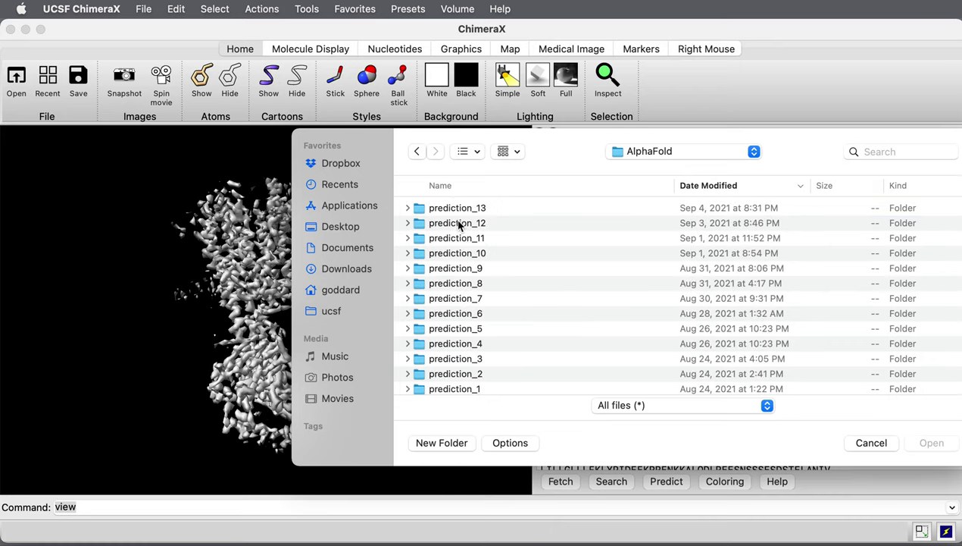
click(447, 210)
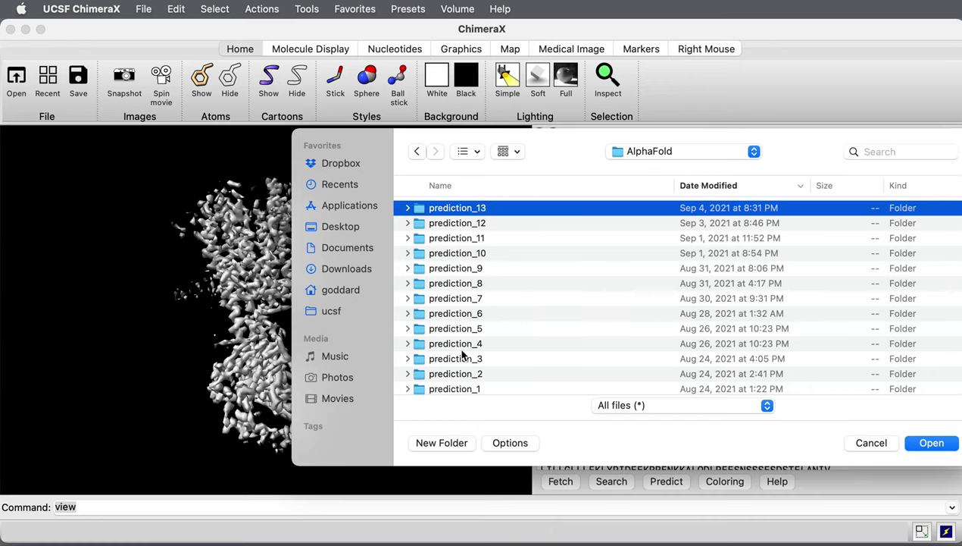
double_click(451, 216)
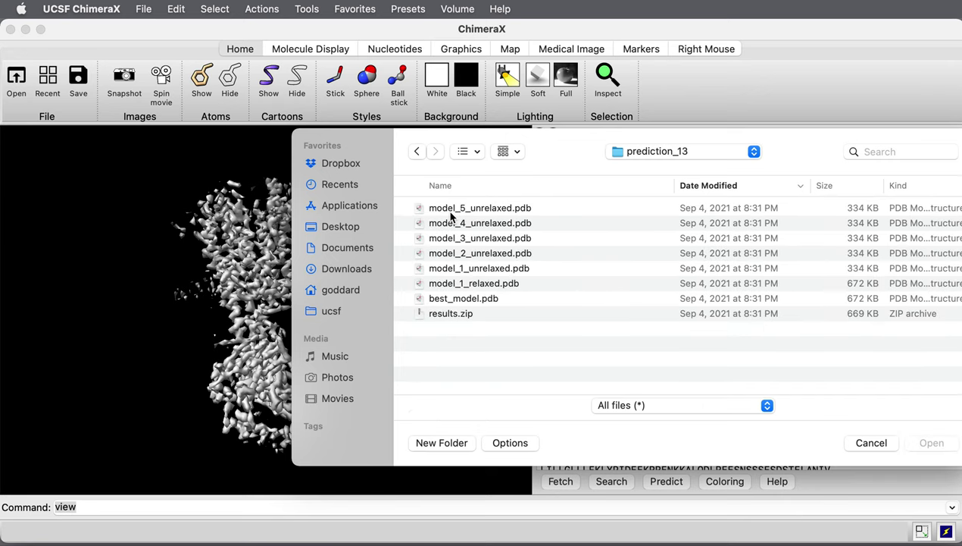
double_click(474, 297)
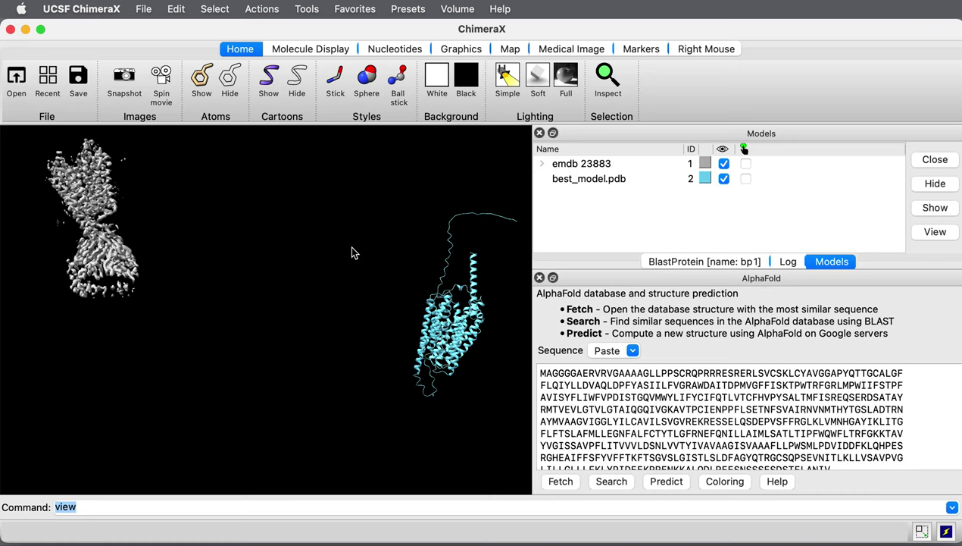
Select the cyan model and set the right mouse mode to Move model.
scroll(351, 252, up, 5)
scroll(516, 381, right, 5)
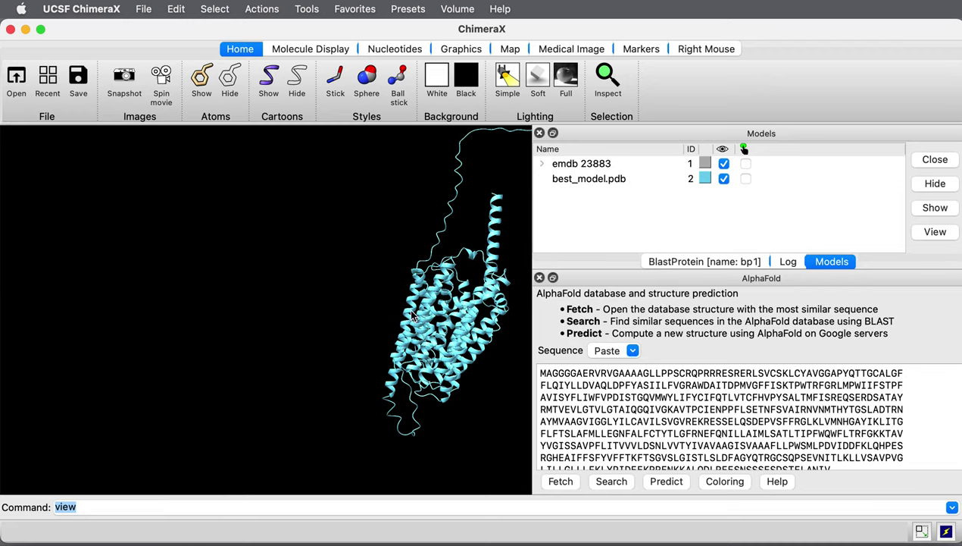
ctrl+click(413, 317)
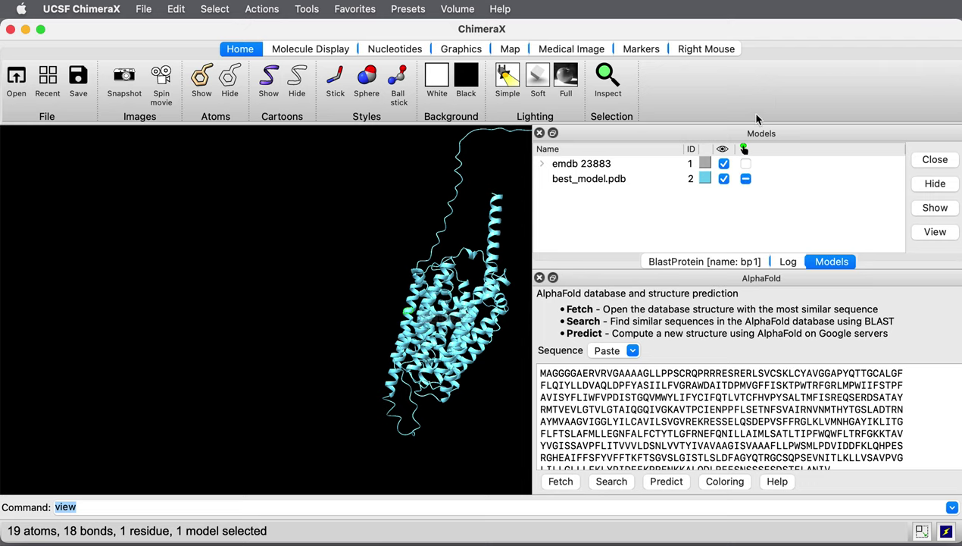
click(710, 51)
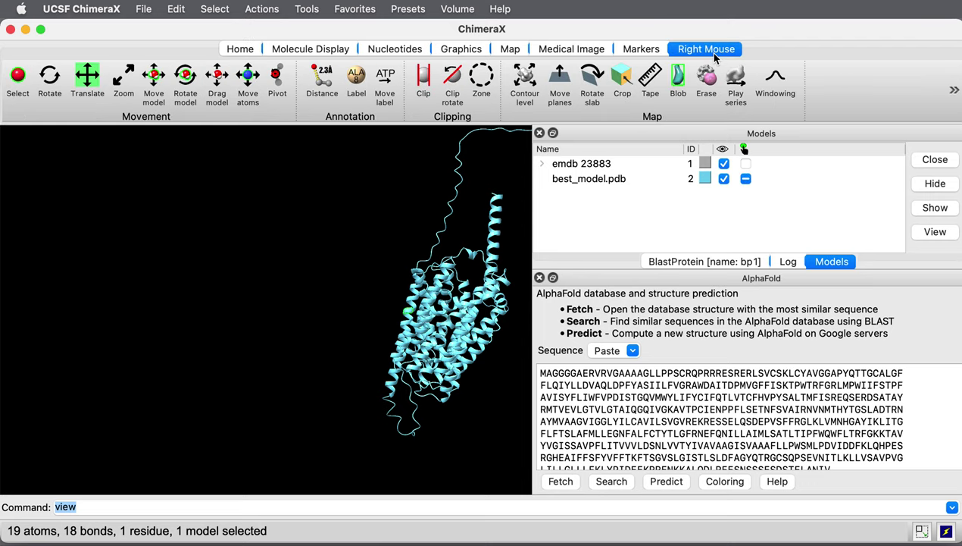
click(154, 79)
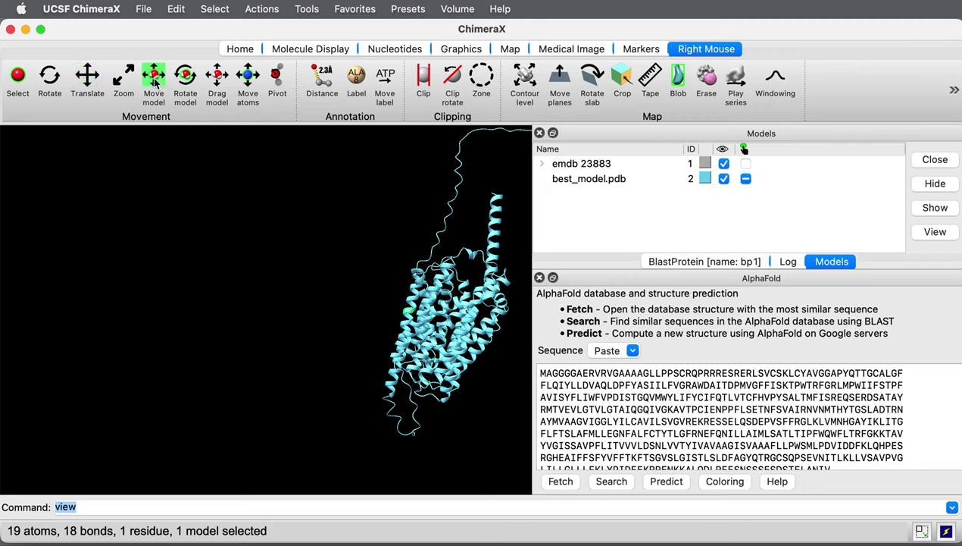
Drag the cyan best_model.pdb onto the upper part of map 23883 and rotate to check.
scroll(331, 388, down, 5)
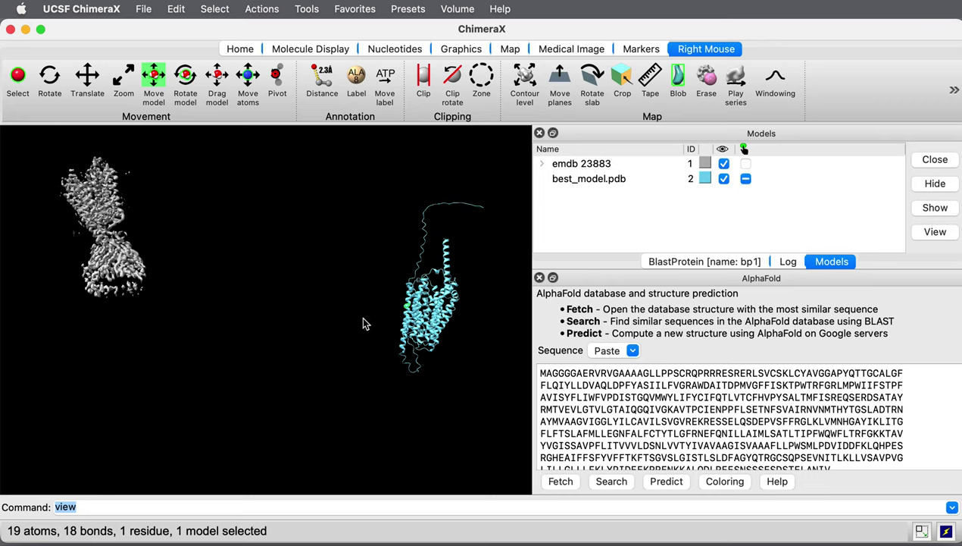
right_drag(447, 303, 127, 227)
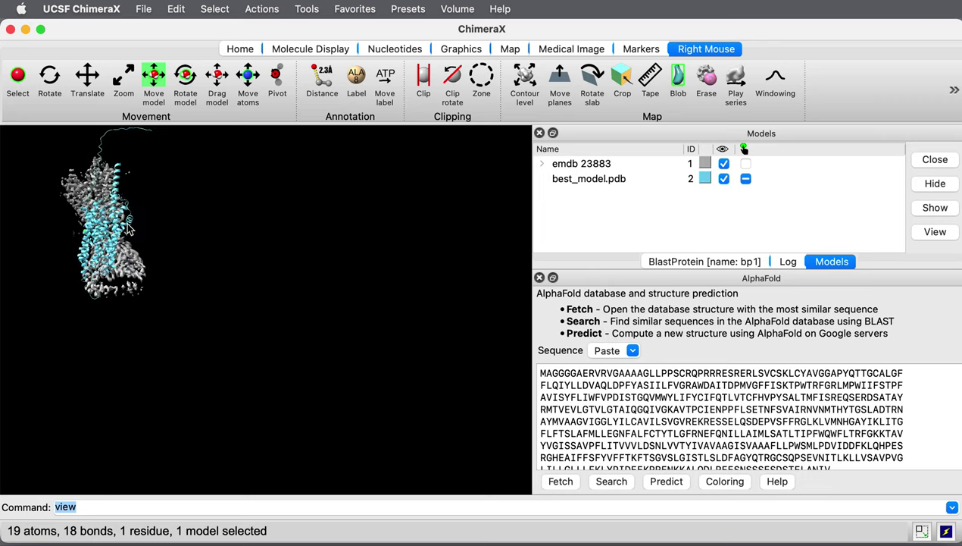
key(Return)
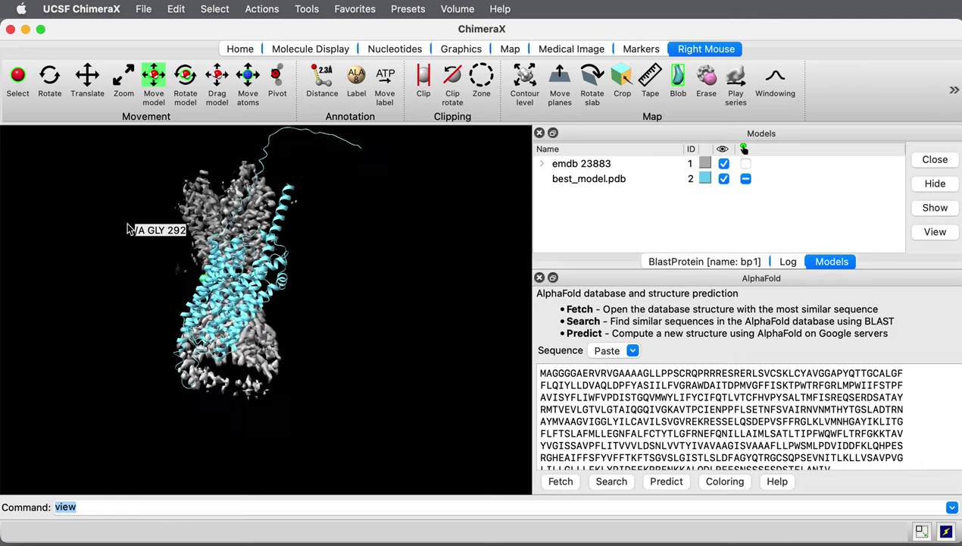
scroll(127, 230, up, 5)
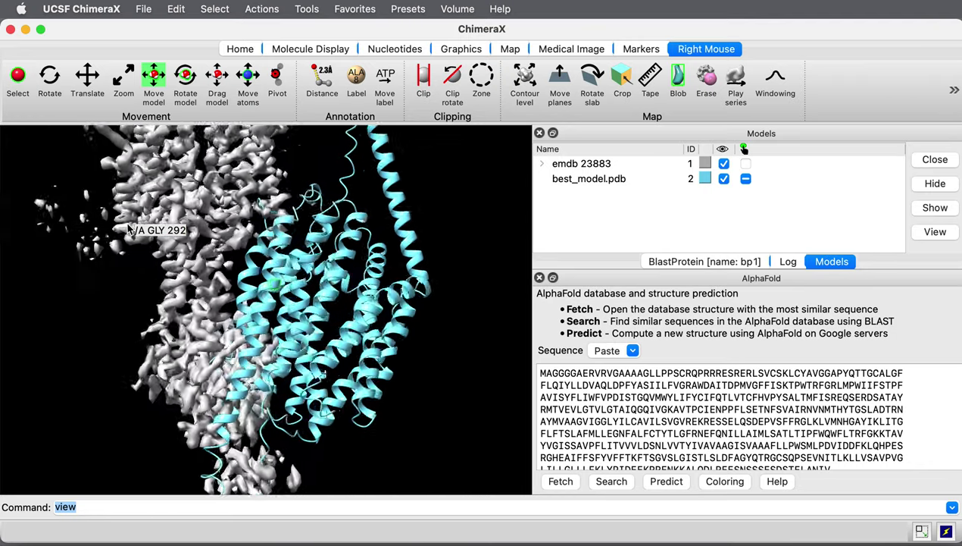
right_drag(303, 326, 215, 193)
drag(215, 193, 180, 186)
scroll(180, 189, down, 5)
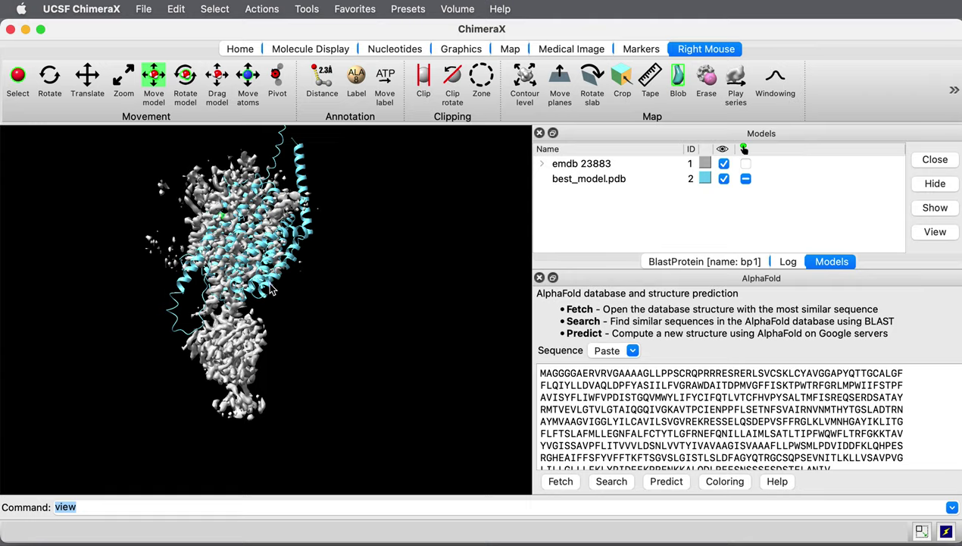
drag(221, 281, 363, 292)
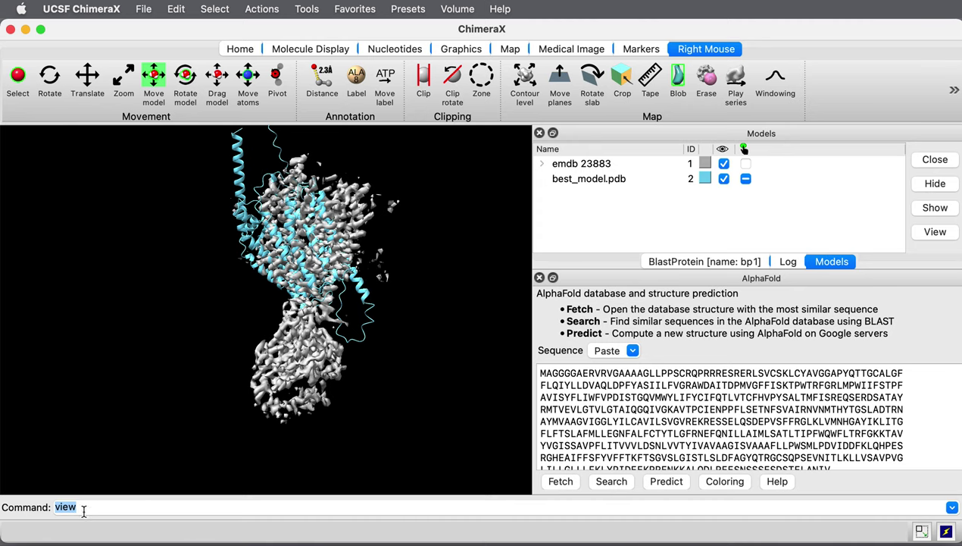
Run 'volume gaussian #1 sdev 2' to create the yellow smoothed map #3.
click(83, 509)
text(v 2)
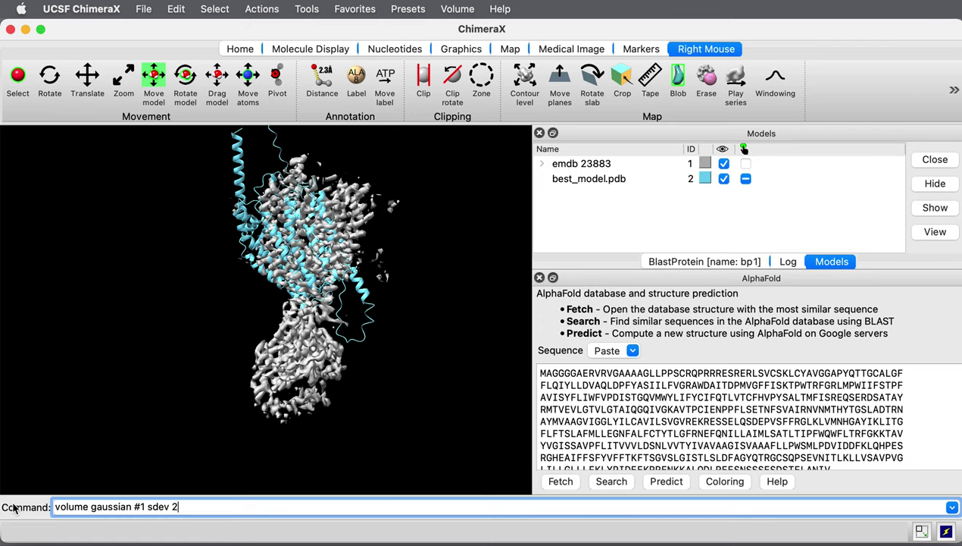
key(Return)
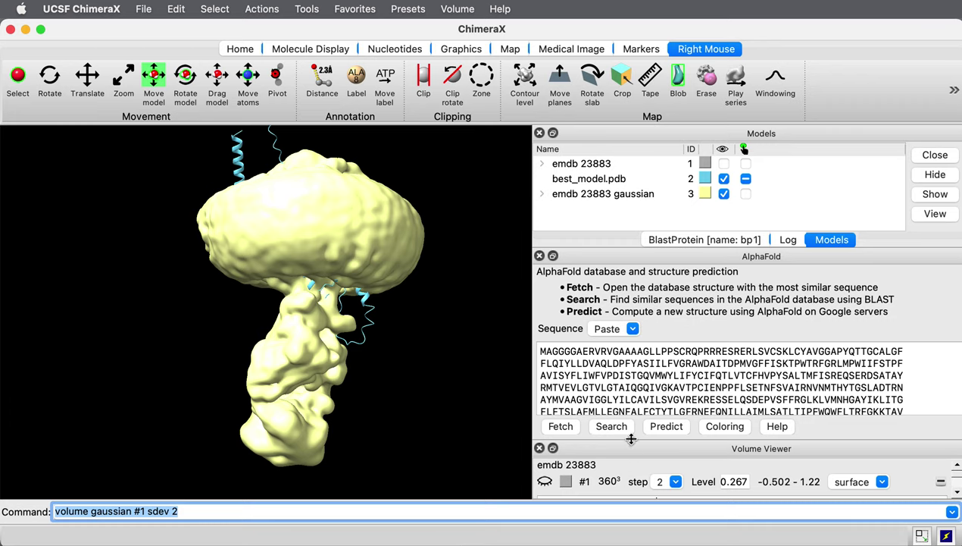
click(632, 438)
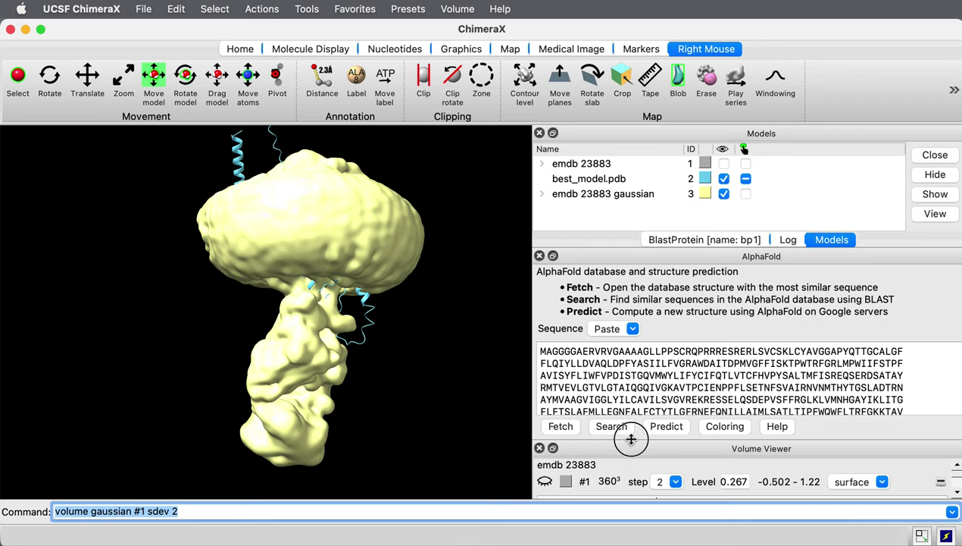
Close the AlphaFold tool and raise the gaussian map's contour level to .0907.
click(538, 256)
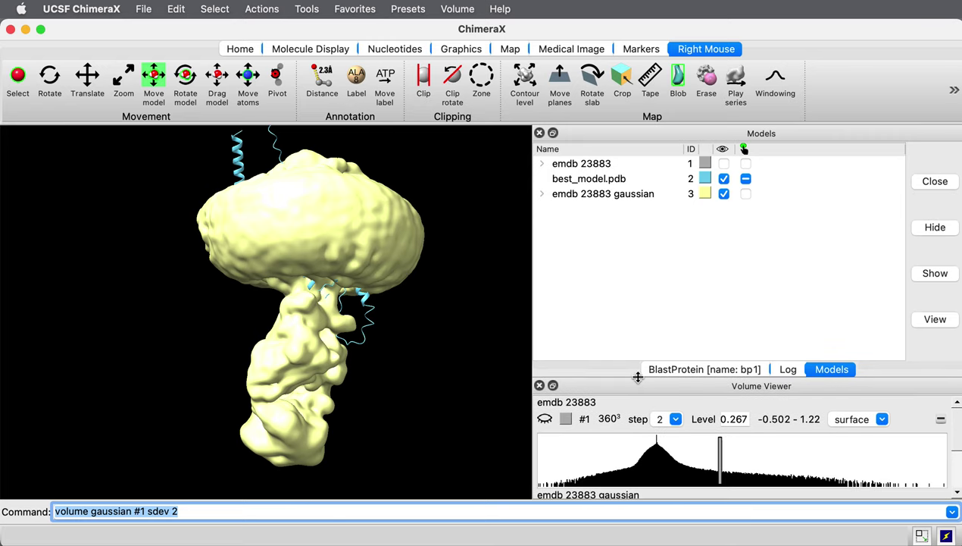
drag(638, 381, 639, 234)
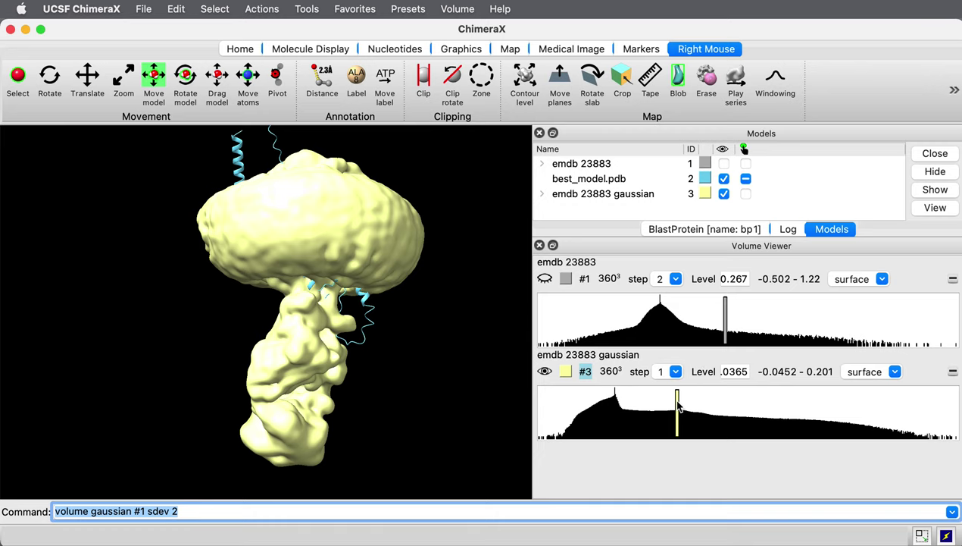
drag(678, 417, 769, 401)
drag(297, 329, 341, 330)
Hide best_model.pdb and rotate the smoothed map to inspect its helix density.
click(724, 178)
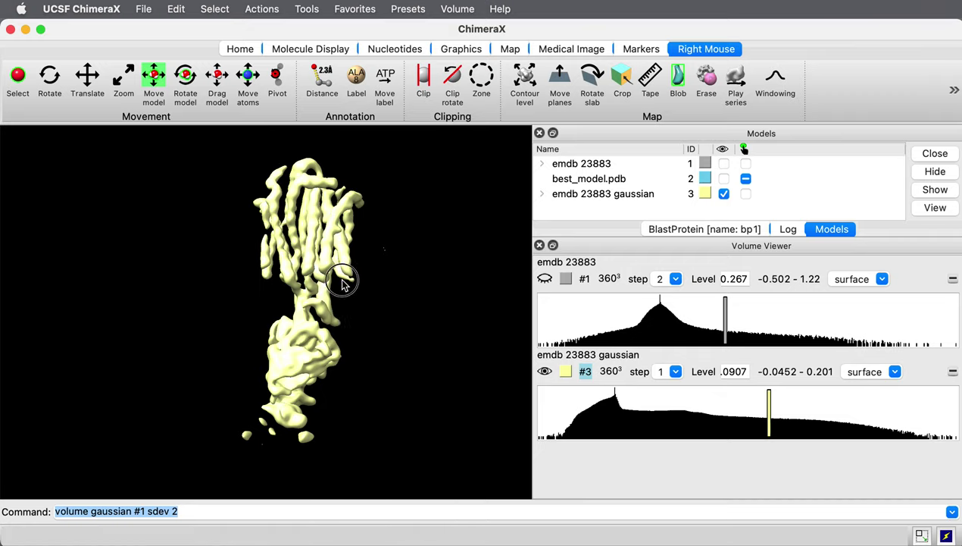
drag(339, 278, 39, 243)
scroll(296, 306, up, 5)
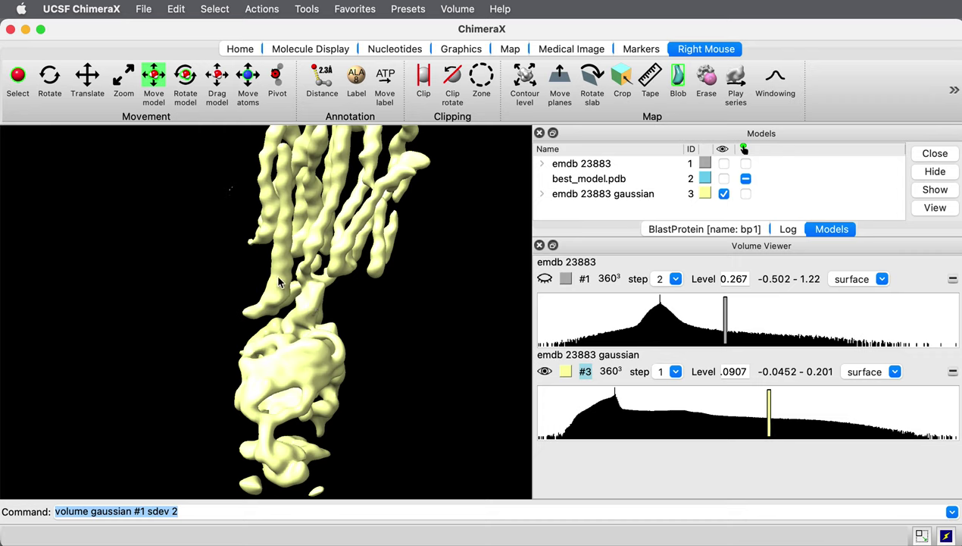
drag(279, 282, 268, 213)
Show best_model.pdb again and drag it into the yellow smoothed map.
click(723, 179)
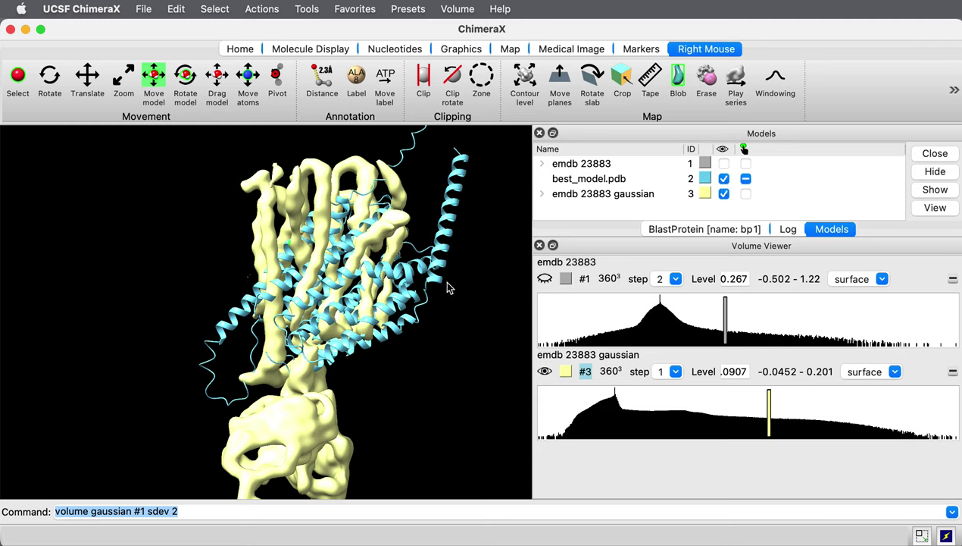
right_drag(440, 267, 375, 242)
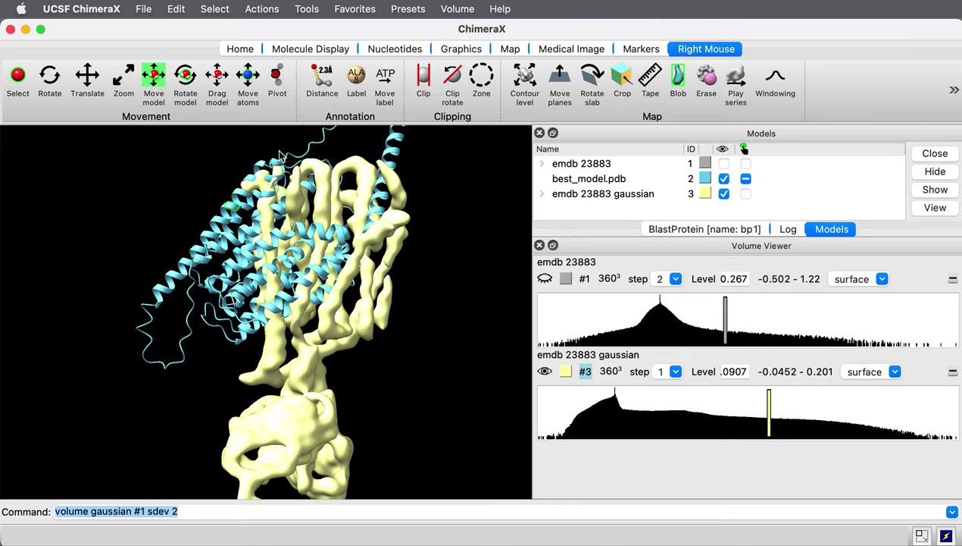
right_drag(333, 148, 239, 167)
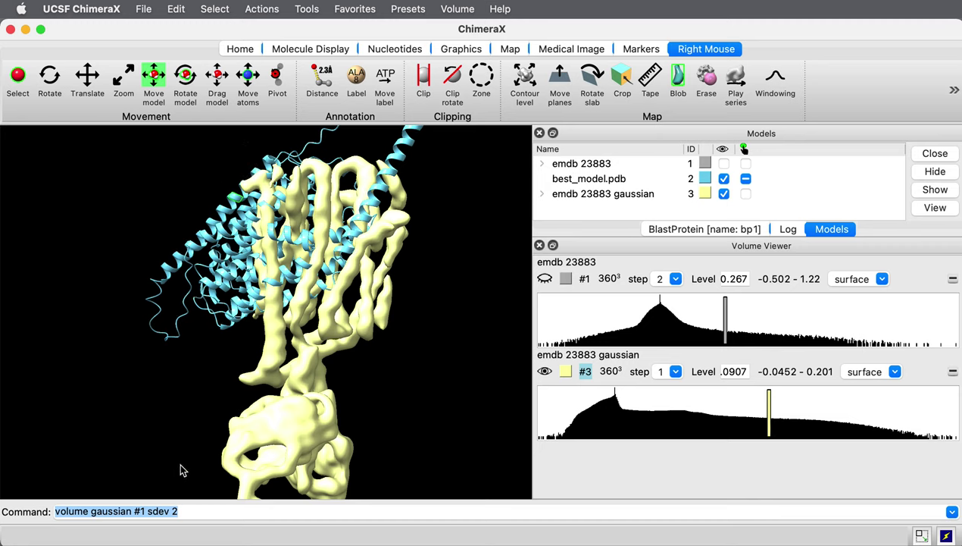
right_drag(220, 490, 327, 490)
drag(326, 490, 498, 245)
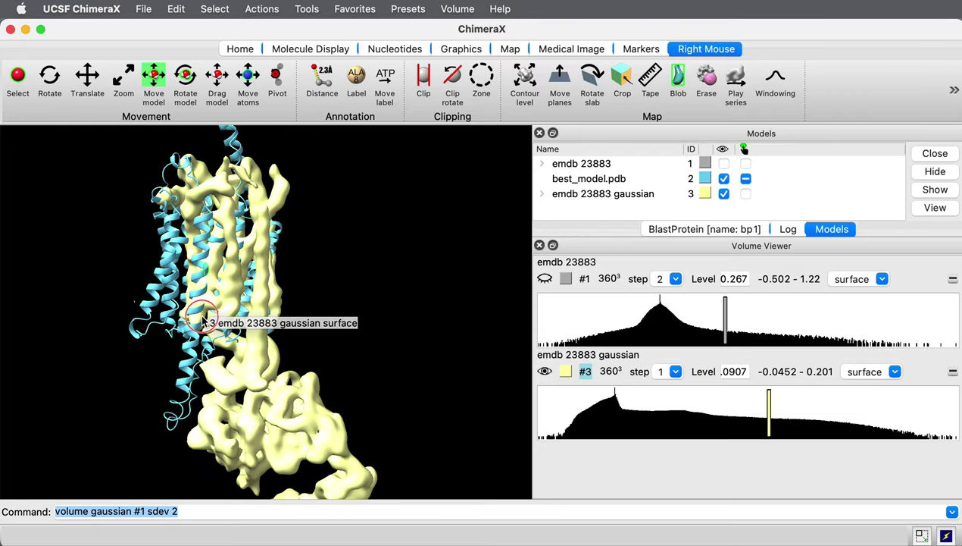
Rotate the scene and fine-tune the model so its helices sit in the density rods.
drag(203, 321, 203, 302)
drag(319, 258, 404, 252)
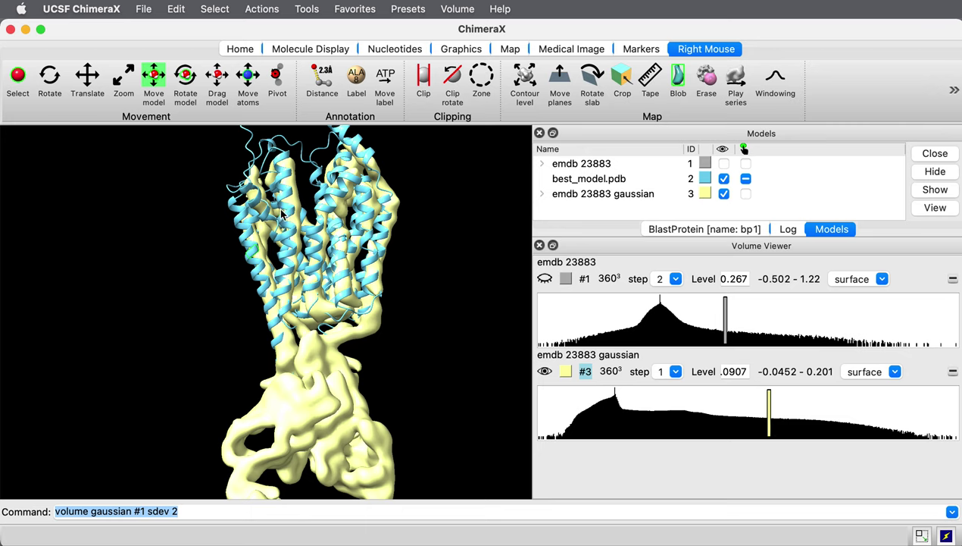
drag(286, 206, 414, 183)
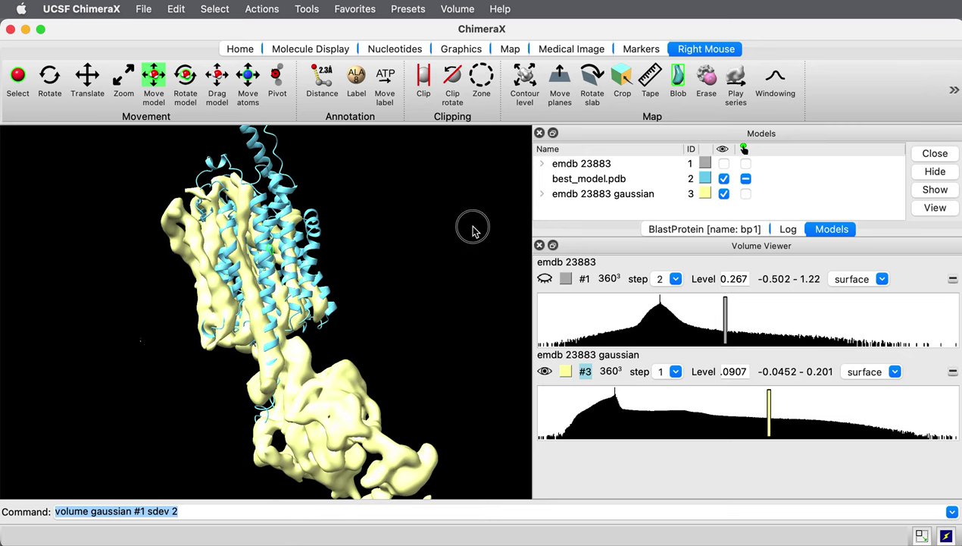
drag(475, 230, 501, 254)
right_drag(328, 150, 307, 138)
right_drag(351, 224, 338, 231)
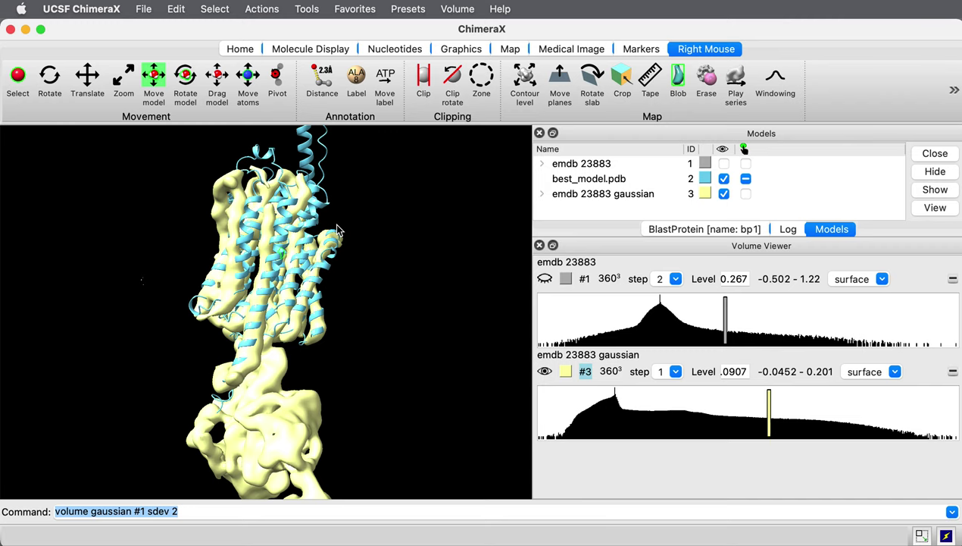
Fit best_model.pdb into emdb 23883 gaussian #3 with Fit in Map, reaching average value 0.0597.
click(311, 12)
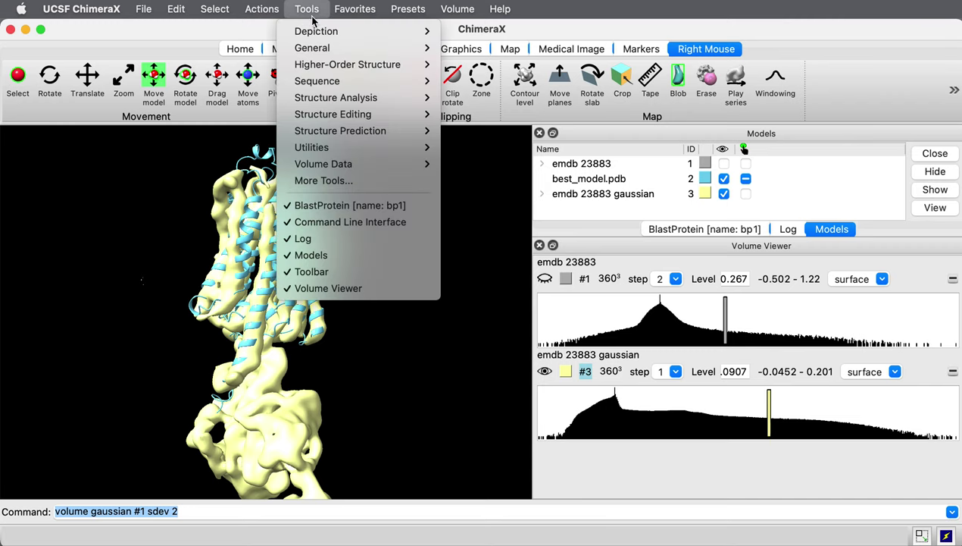
mouse_move(337, 166)
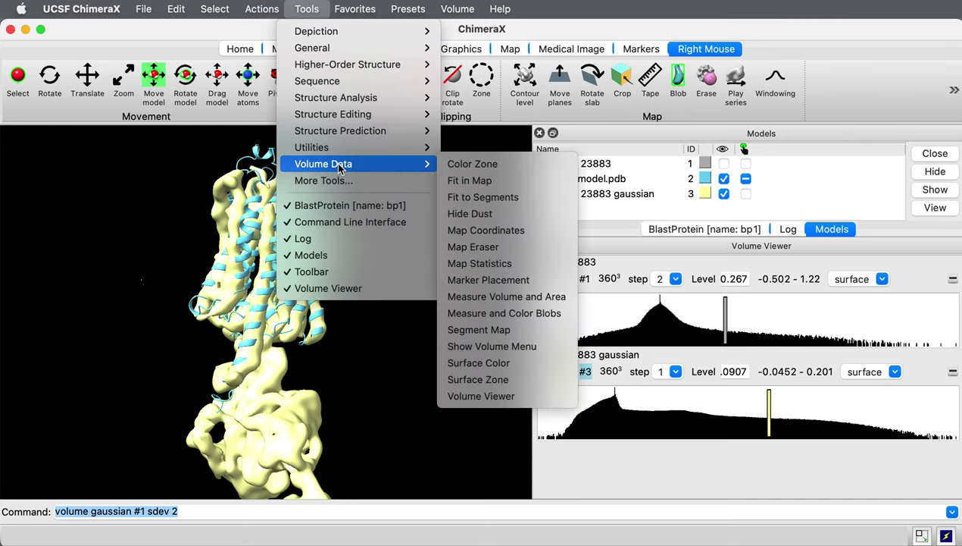
click(500, 182)
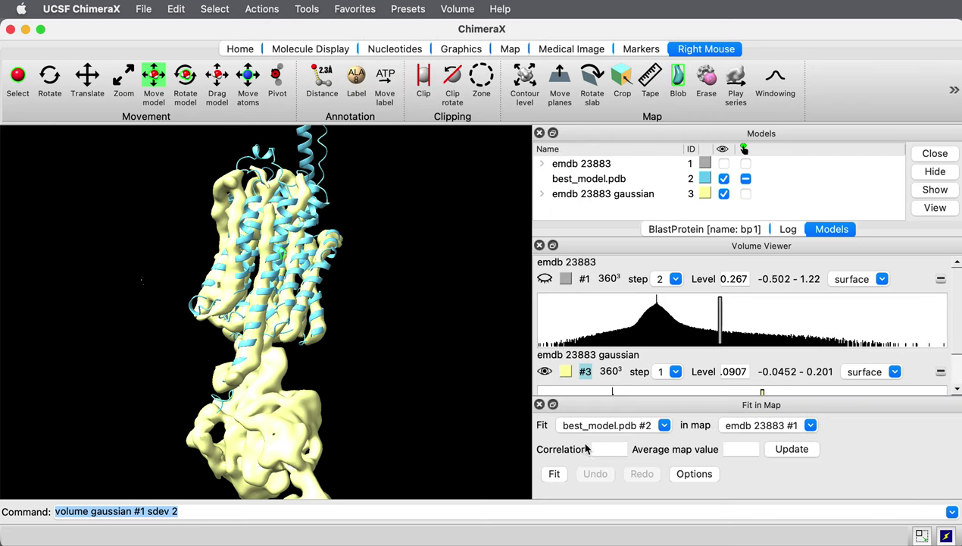
click(769, 428)
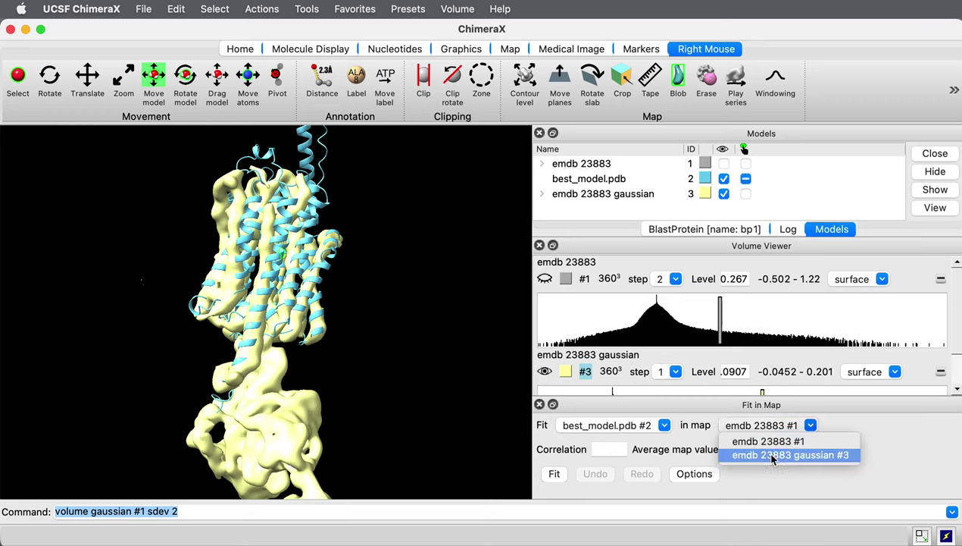
click(773, 455)
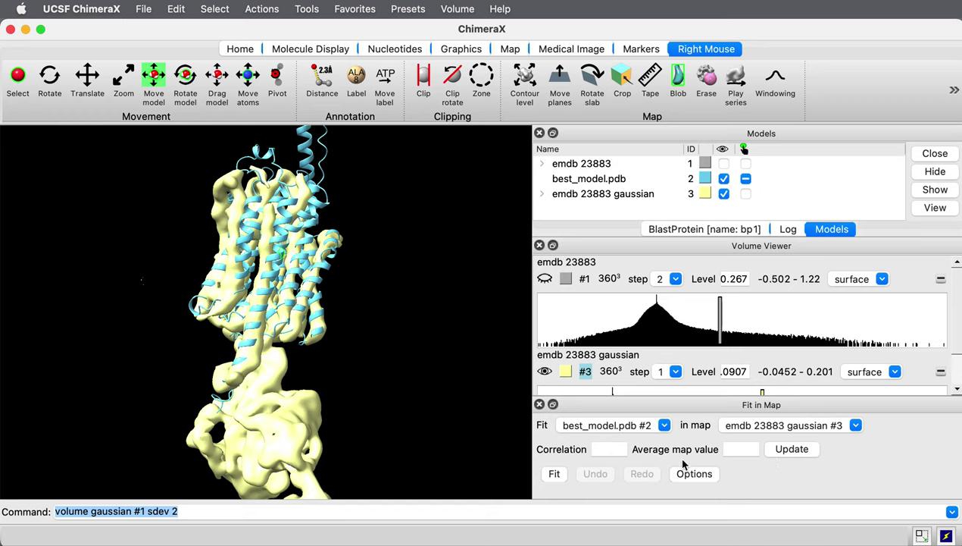
click(554, 473)
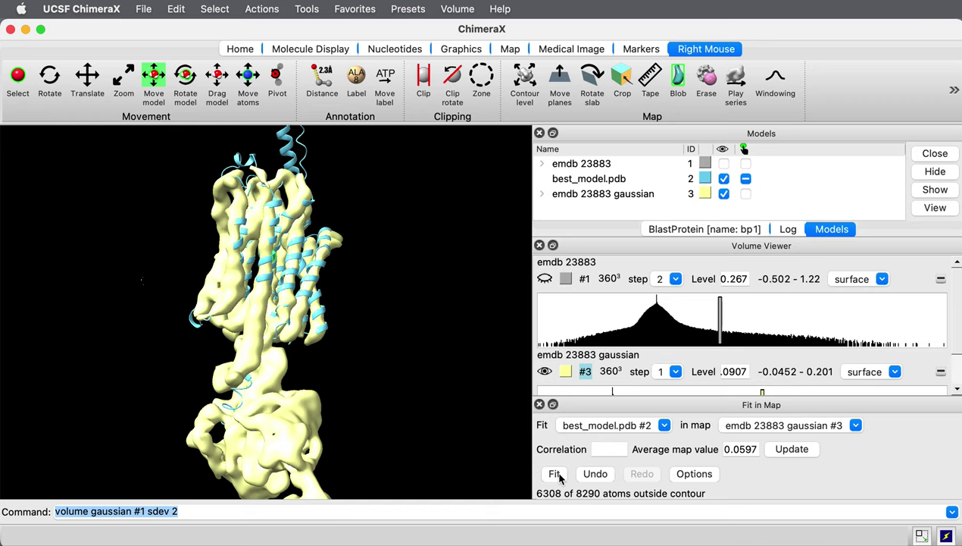
drag(322, 339, 235, 331)
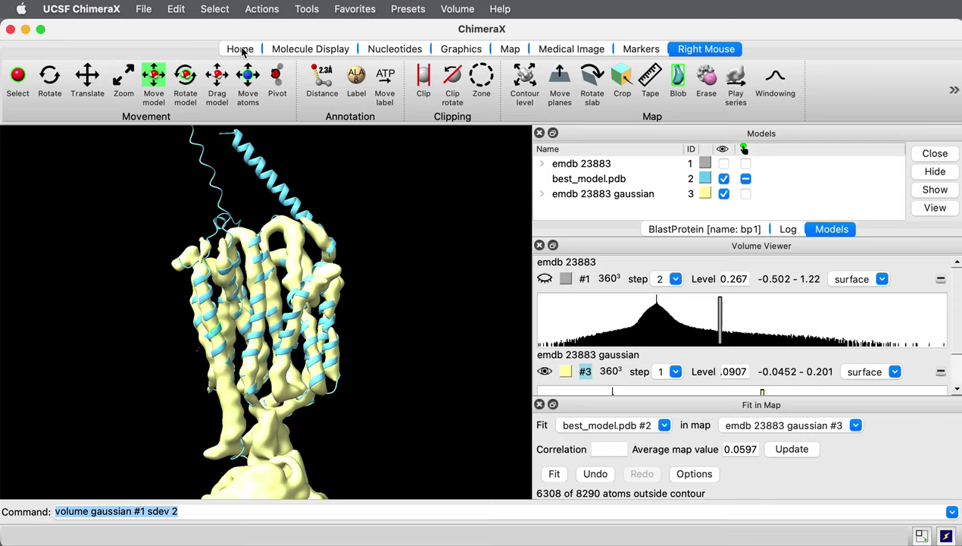
Load the deposited 7mjs structure with 'open 7mjs'.
click(189, 511)
text(o)
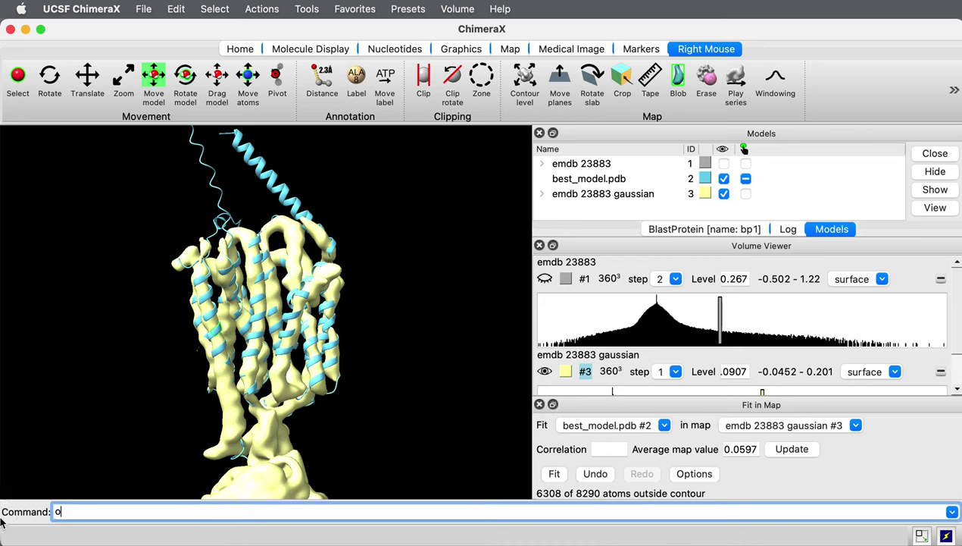
text(pen 7mjs)
key(Return)
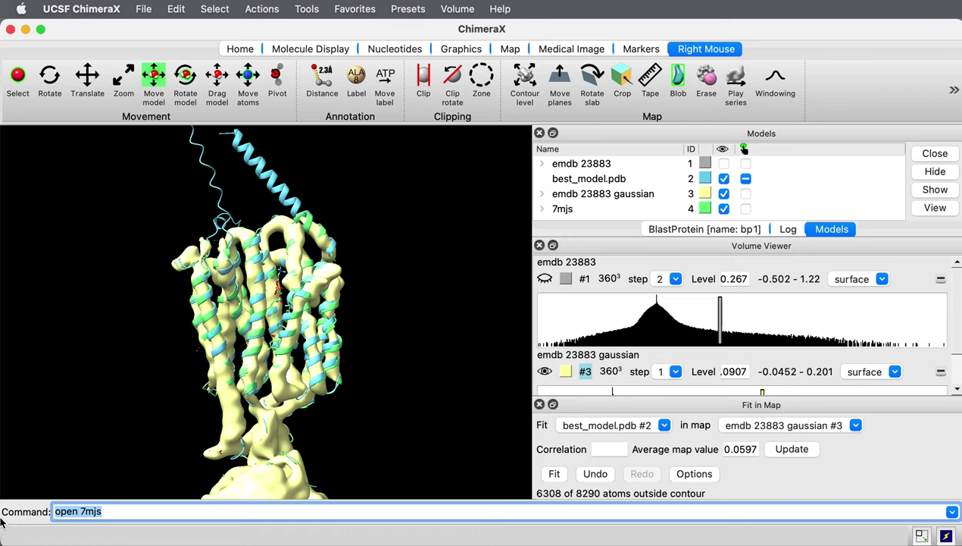
Hide the gaussian map and rotate to compare green 7mjs with the cyan AlphaFold model.
click(724, 193)
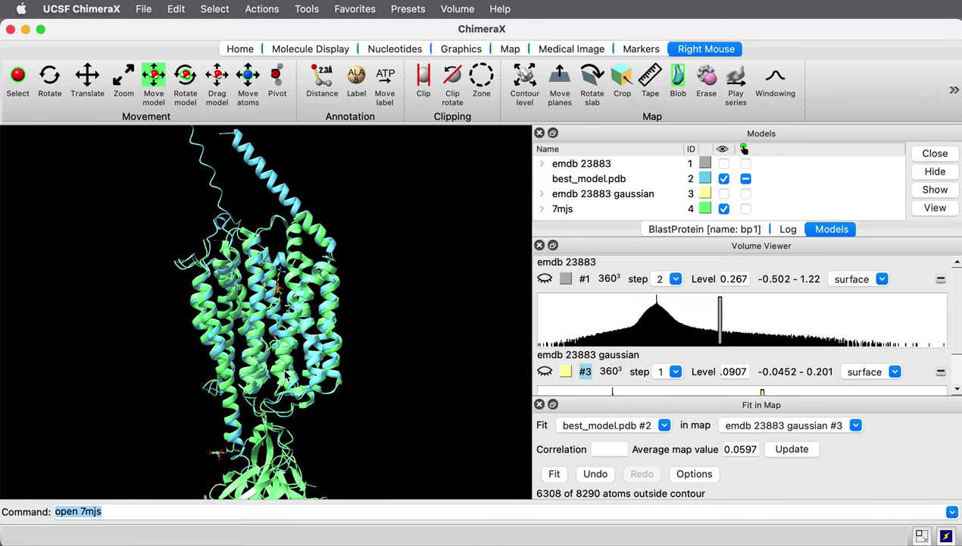
scroll(285, 371, up, 5)
scroll(285, 371, right, 10)
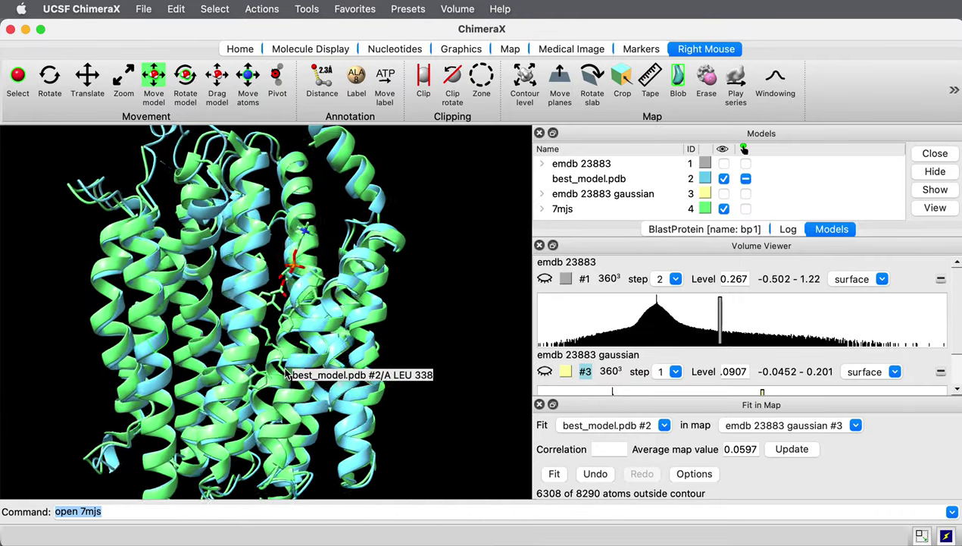
scroll(285, 372, right, 10)
scroll(286, 373, right, 10)
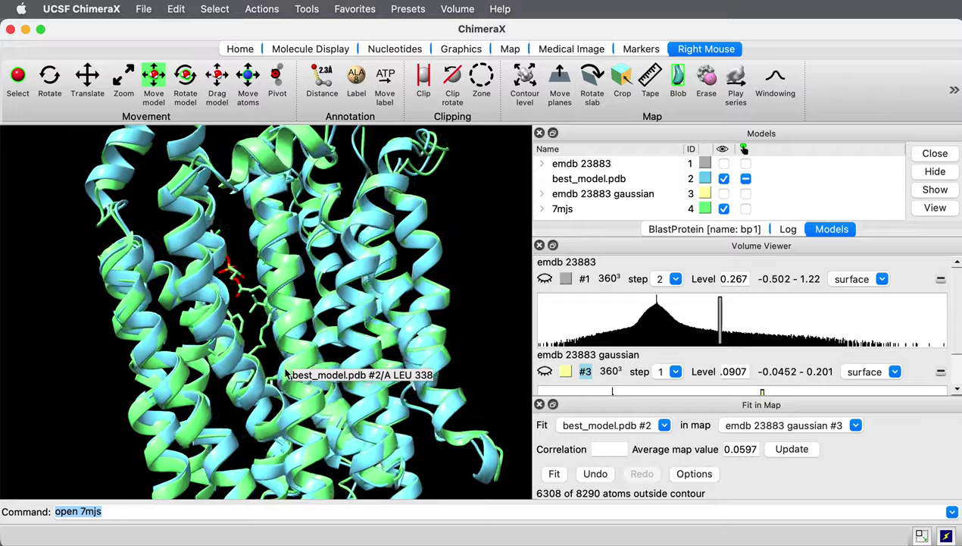
scroll(286, 373, right, 10)
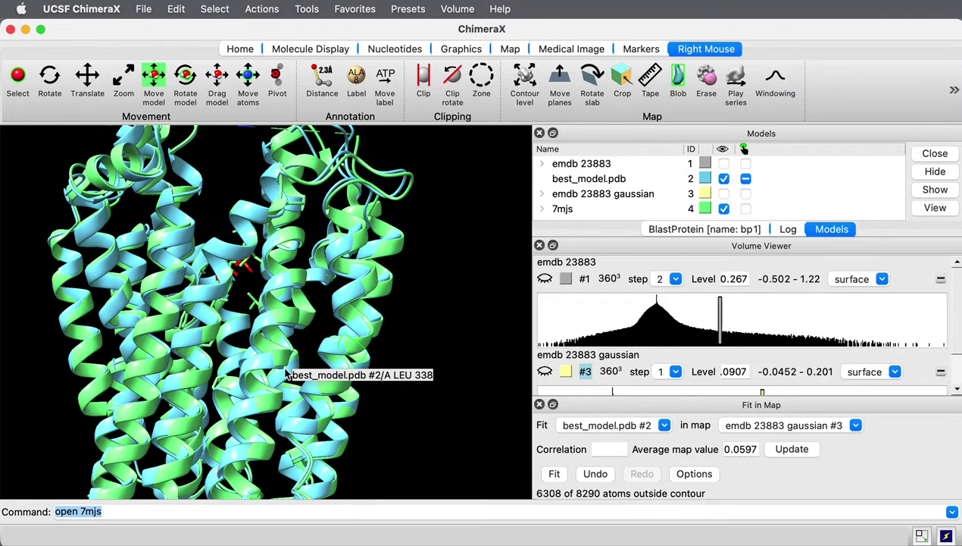
scroll(287, 373, right, 10)
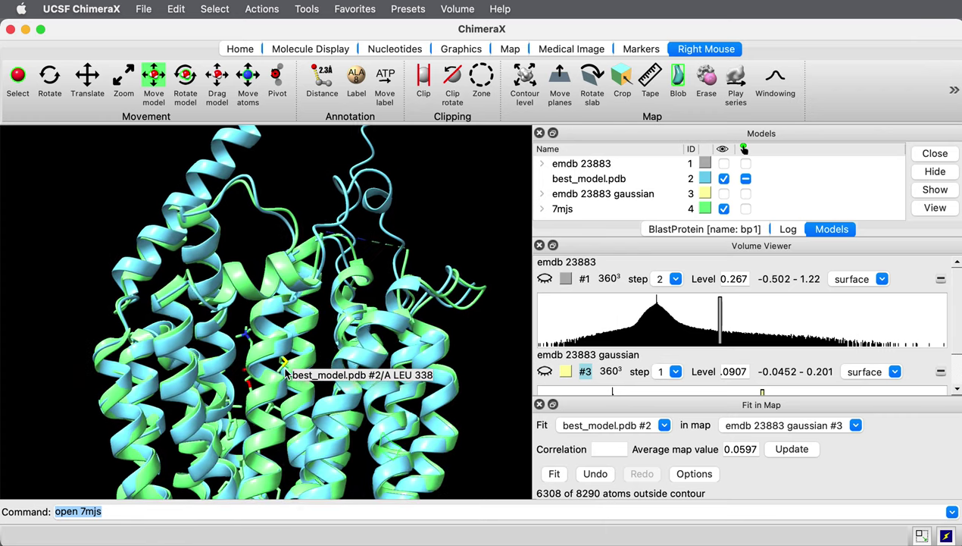
scroll(286, 373, right, 2)
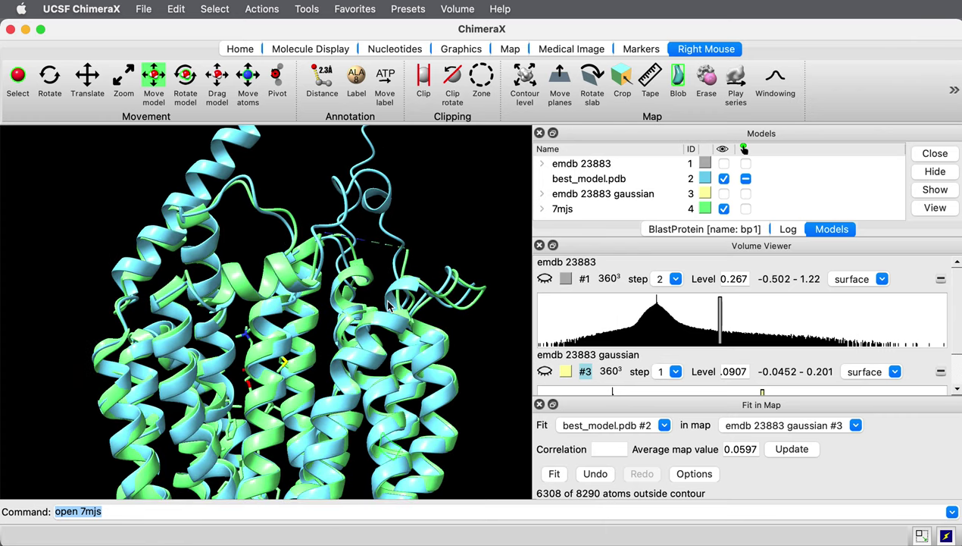
scroll(386, 304, right, 10)
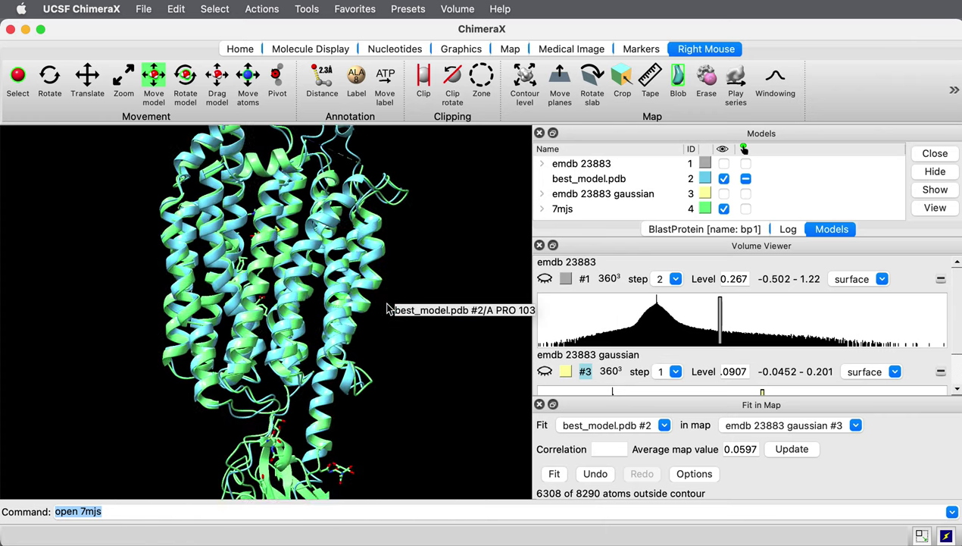
mouse_move(386, 305)
mouse_down()
mouse_move(244, 303)
mouse_move(360, 291)
mouse_move(410, 297)
mouse_move(266, 312)
mouse_move(388, 324)
mouse_up()
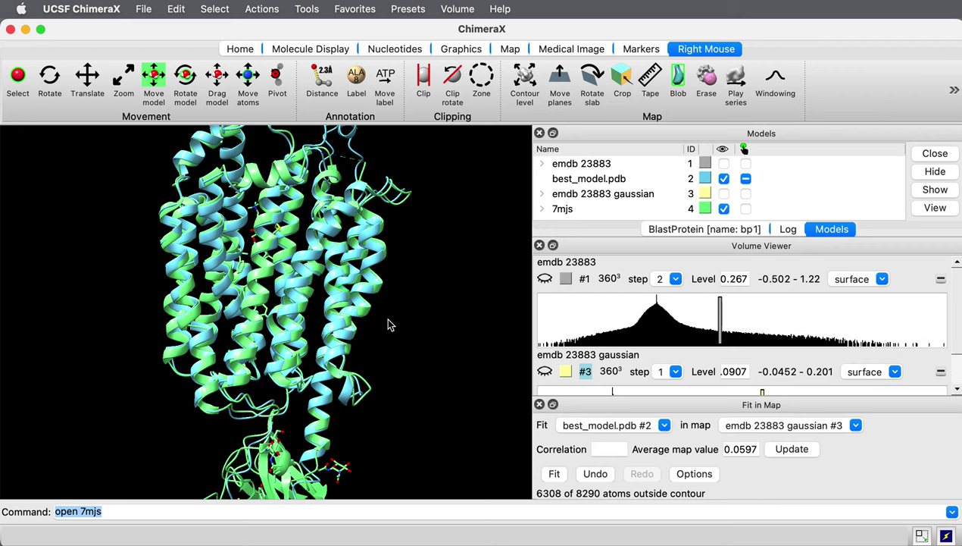
scroll(388, 325, up, 3)
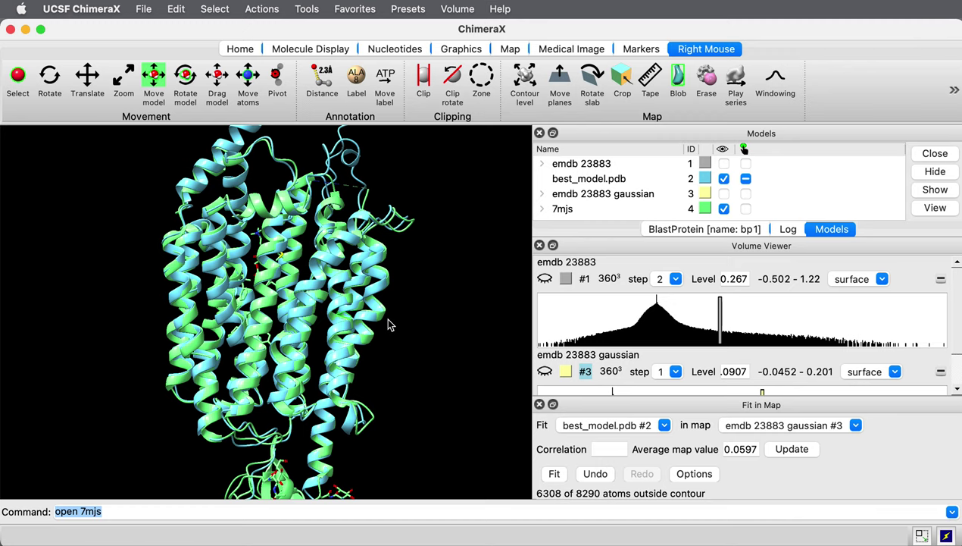
drag(273, 338, 305, 344)
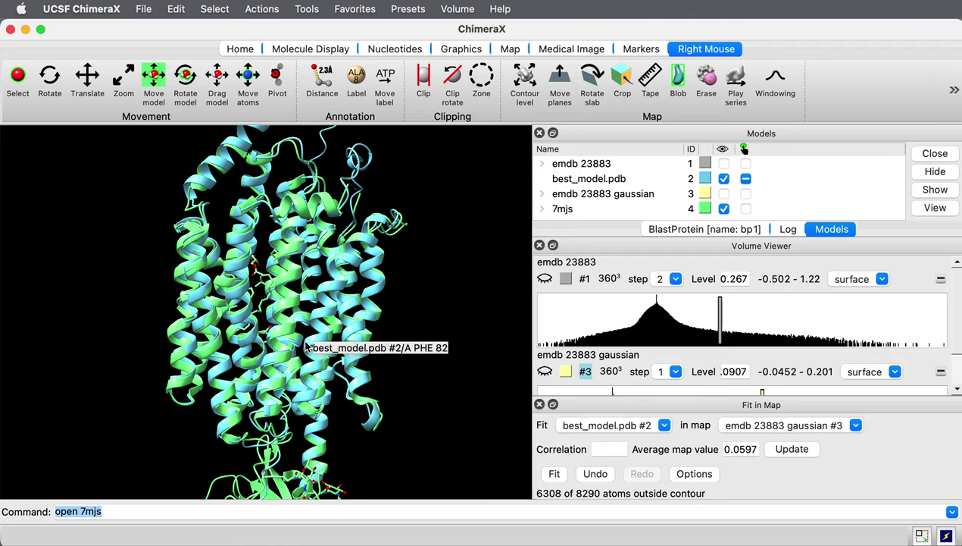
Fetch the AlphaFold database model most similar to 7mjs chain X (#4/X) with the AlphaFold tool.
click(367, 13)
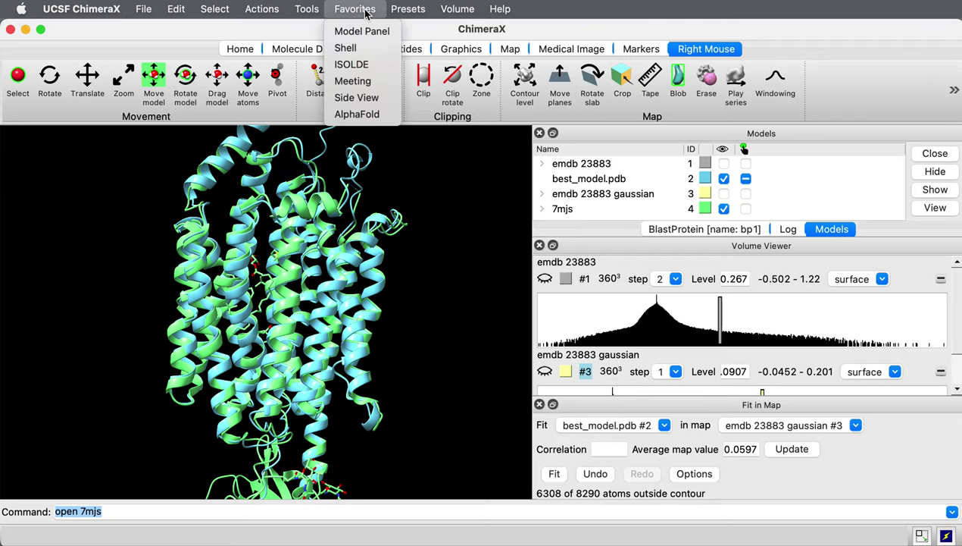
mouse_move(307, 9)
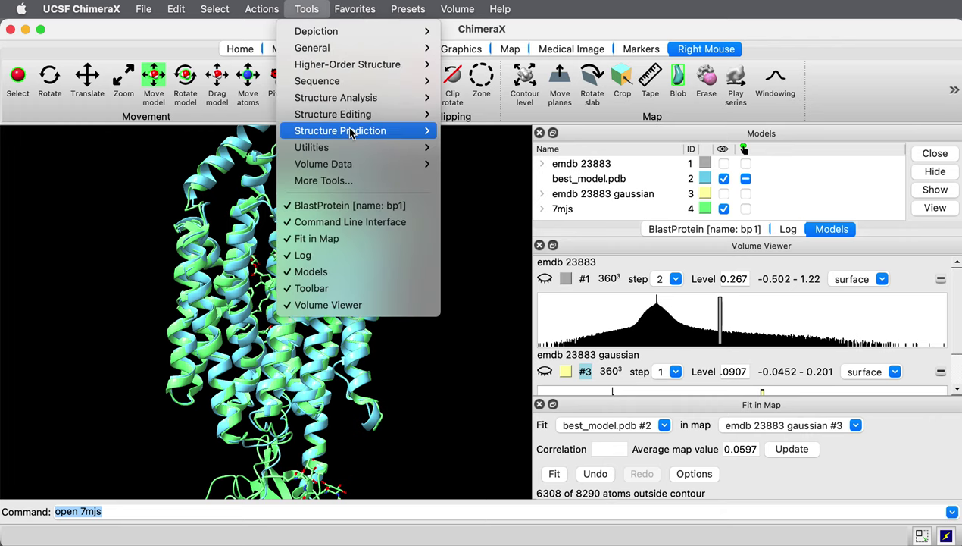
mouse_move(351, 132)
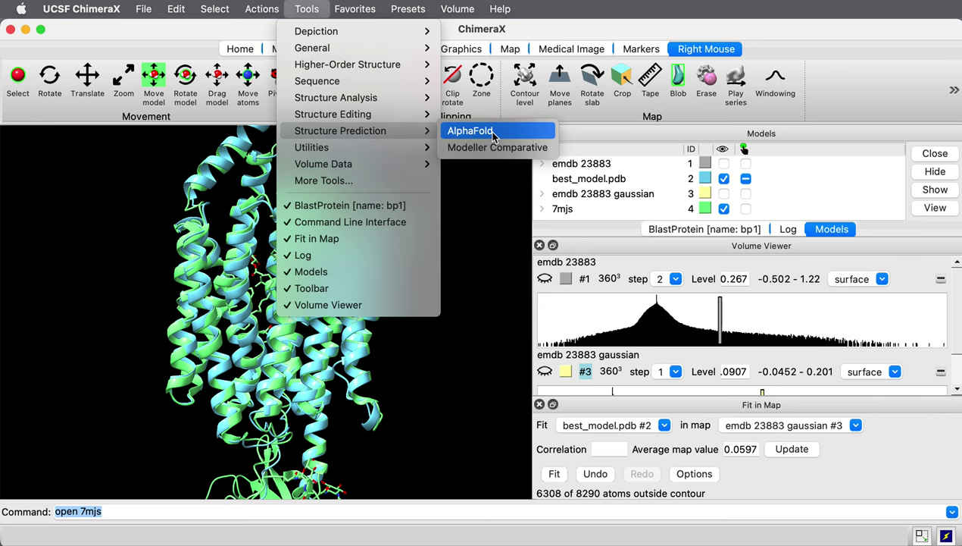
click(491, 133)
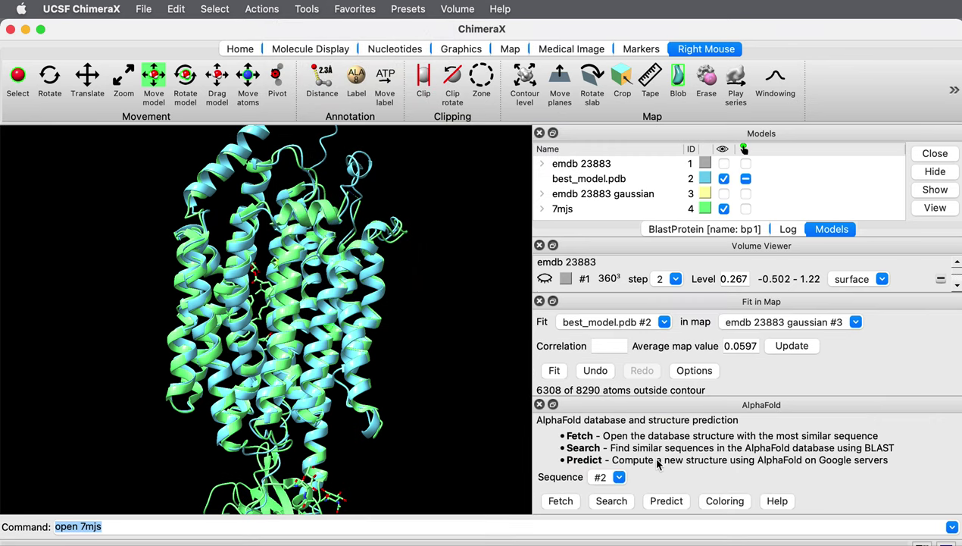
click(619, 477)
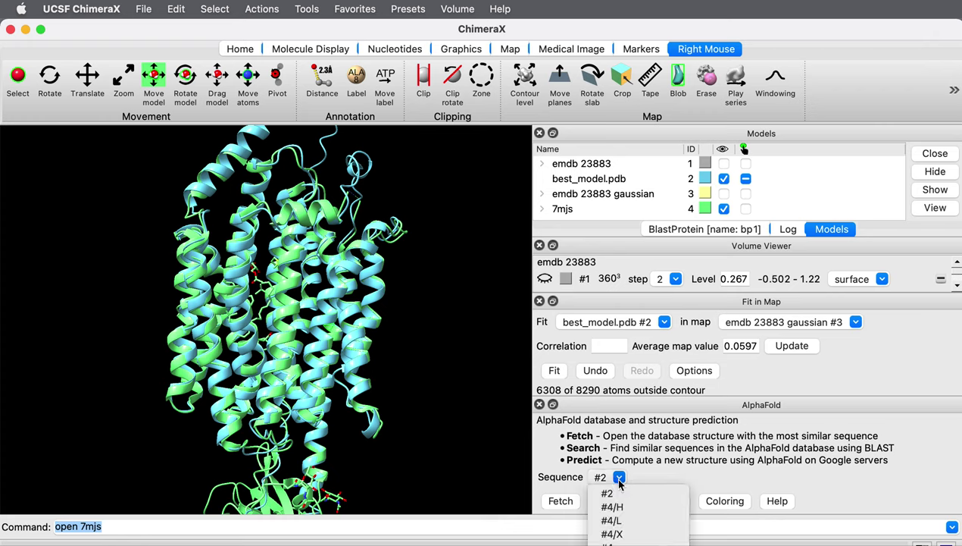
click(616, 534)
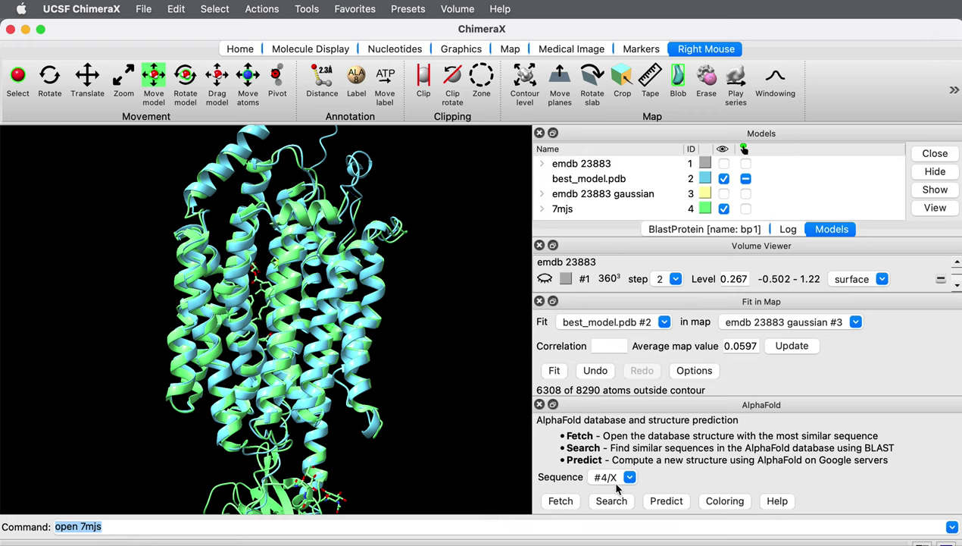
click(561, 502)
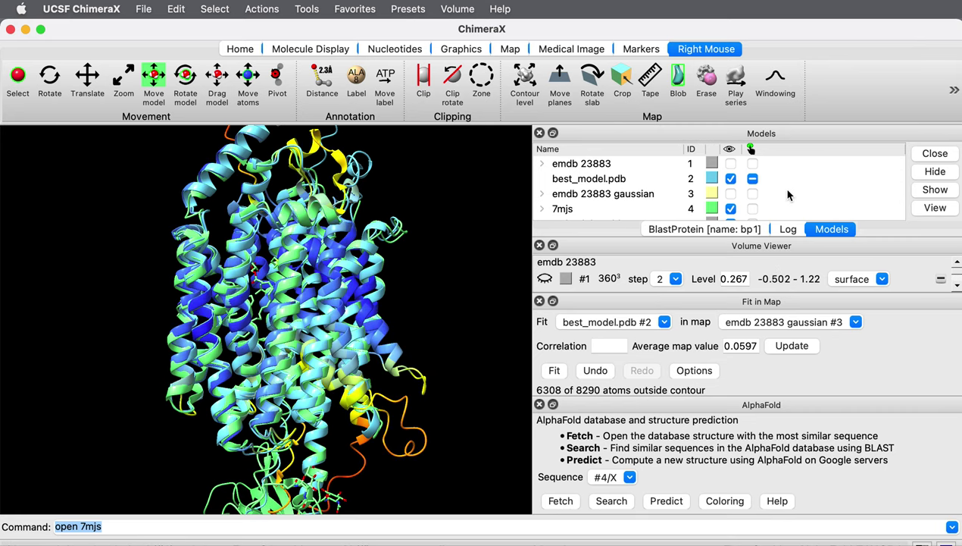
Widen the Name column to read the new chain's name and hide best_model.pdb.
scroll(788, 195, down, 3)
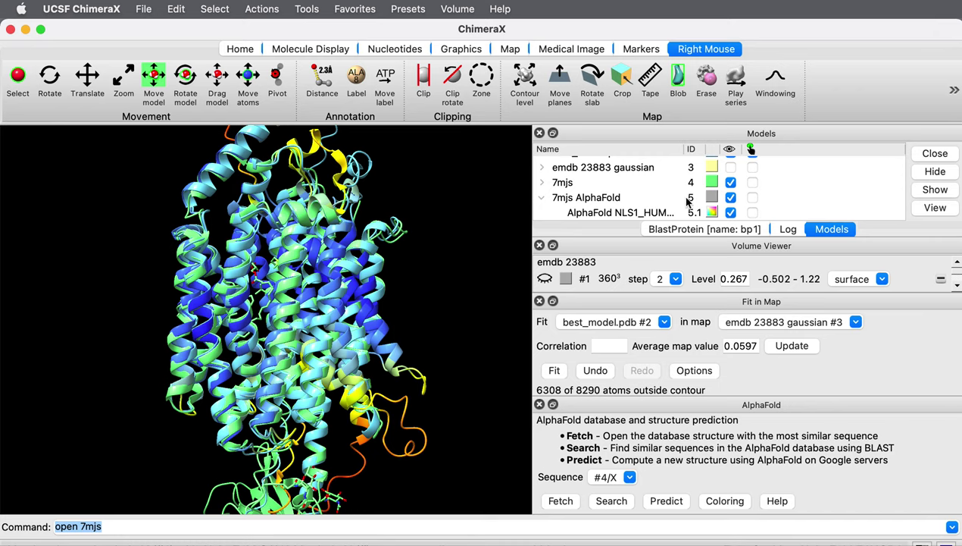
drag(682, 148, 734, 149)
mouse_move(136, 394)
mouse_down()
mouse_move(167, 391)
mouse_move(150, 391)
mouse_up()
scroll(690, 183, up, 3)
click(781, 178)
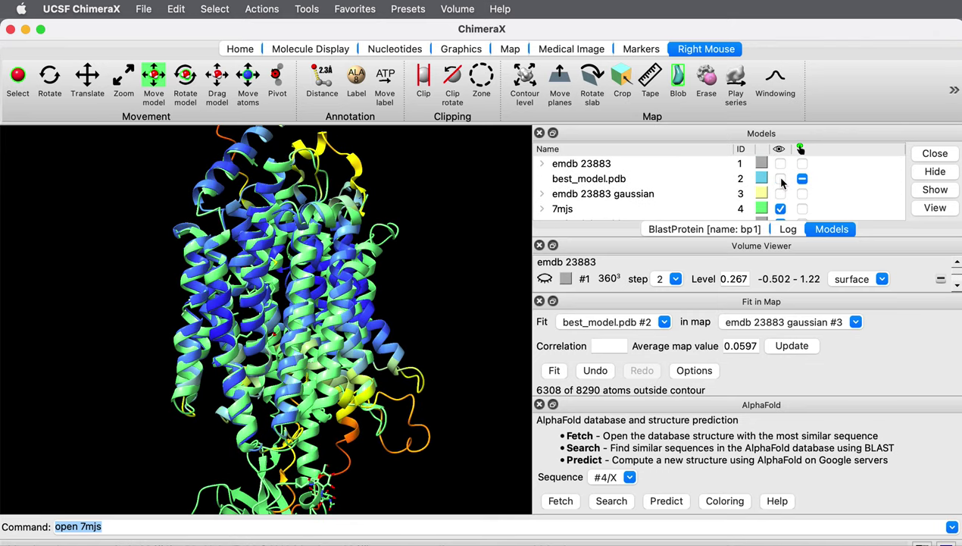
Colour the AlphaFold NLS1_HUMAN model 5.1 magenta (FF12FF) and rotate to compare it with 7mjs.
mouse_move(363, 259)
mouse_down()
mouse_move(346, 250)
mouse_move(409, 241)
mouse_move(360, 247)
mouse_up()
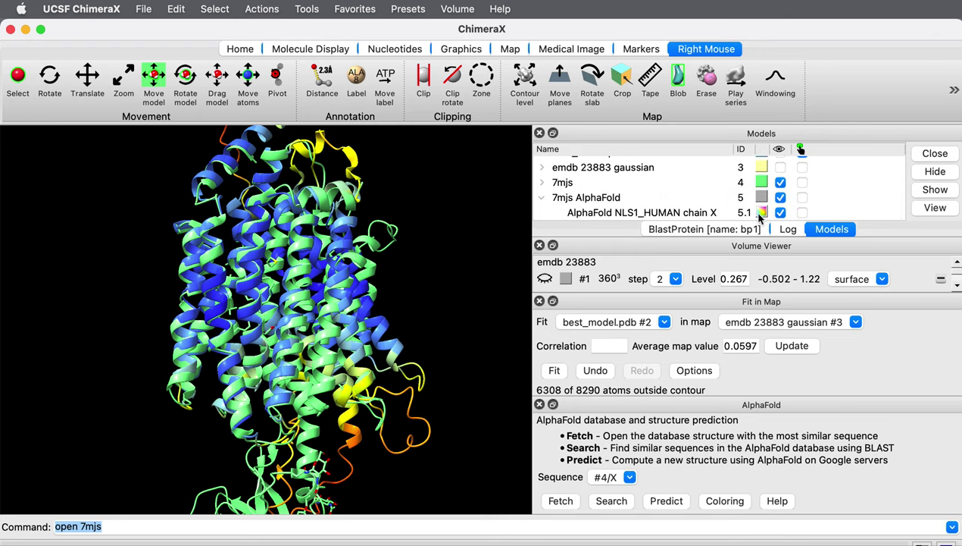
click(759, 213)
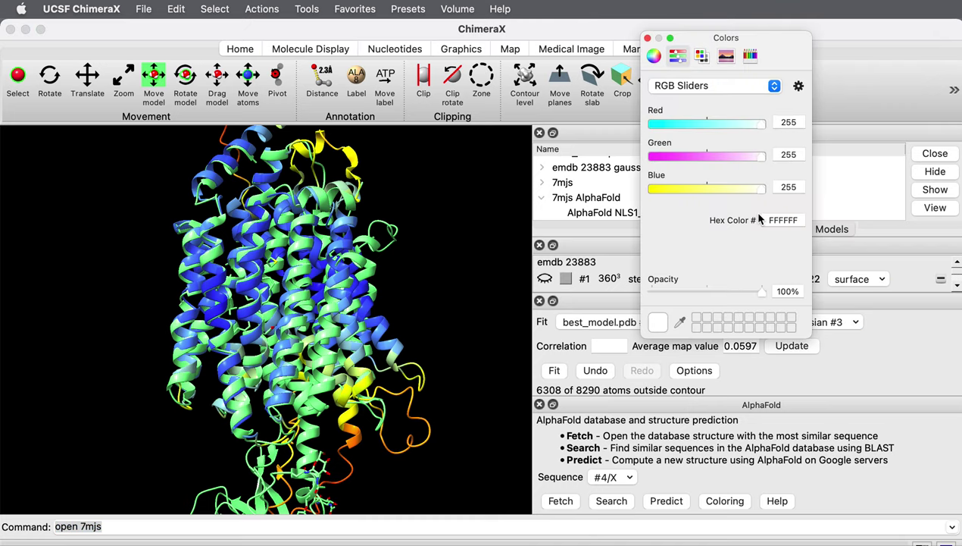
drag(664, 162, 660, 160)
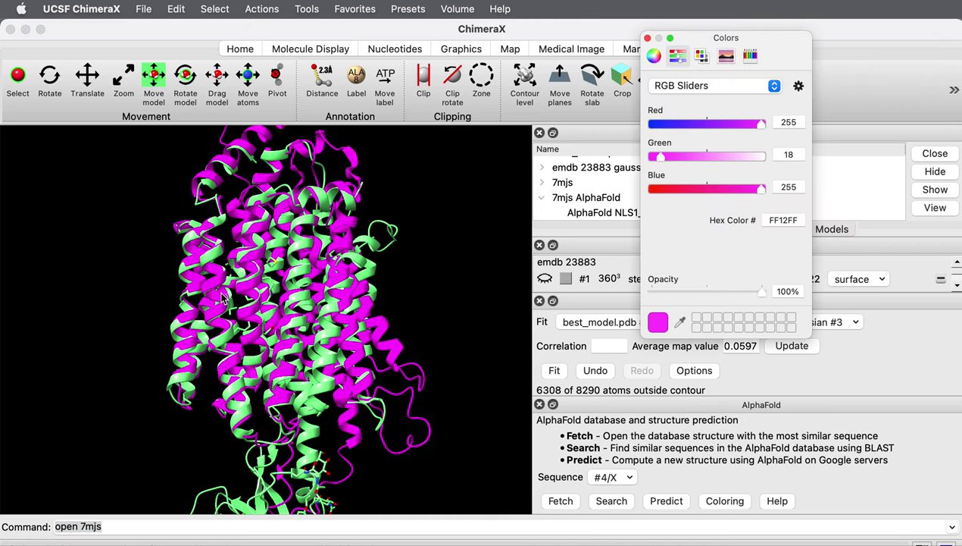
drag(218, 350, 4, 354)
drag(212, 347, 166, 347)
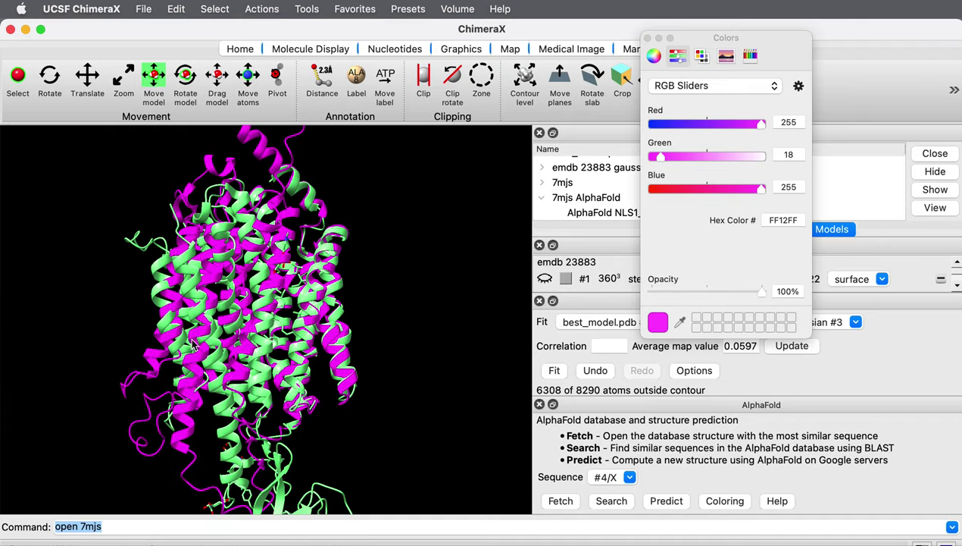
mouse_move(172, 390)
mouse_down()
mouse_move(192, 378)
mouse_move(174, 362)
mouse_move(170, 383)
mouse_up()
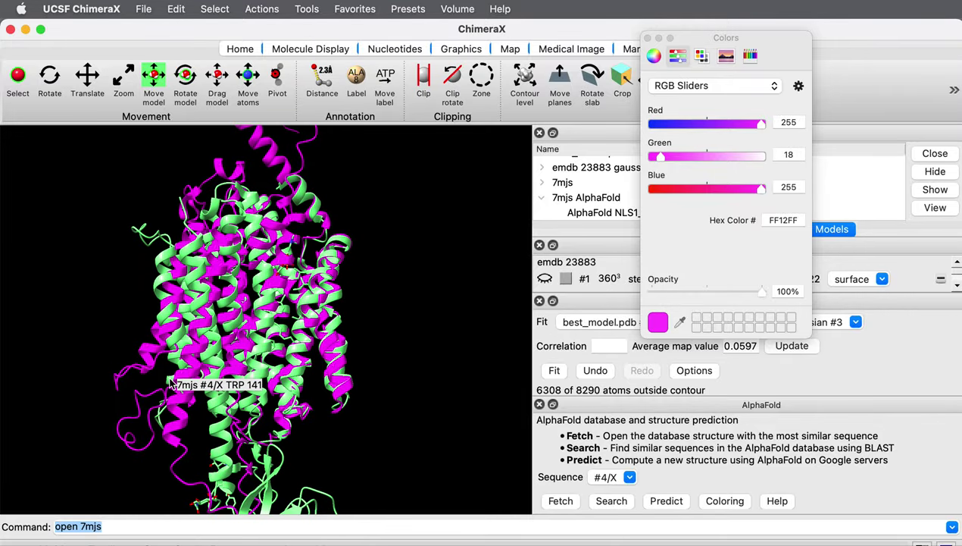
drag(231, 347, 294, 373)
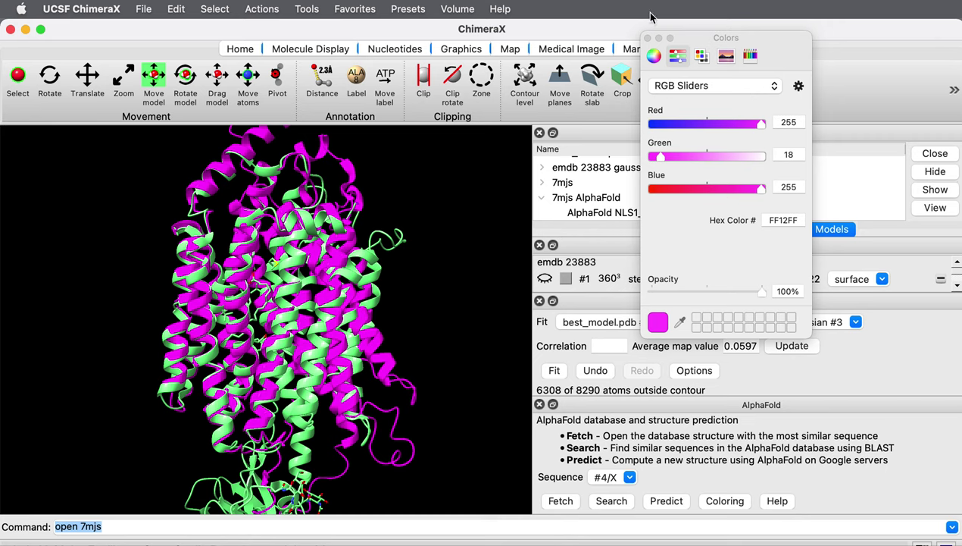
Close the Colors panel, hide model 5.1, and show best_model.pdb again over the 7mjs helices.
click(647, 37)
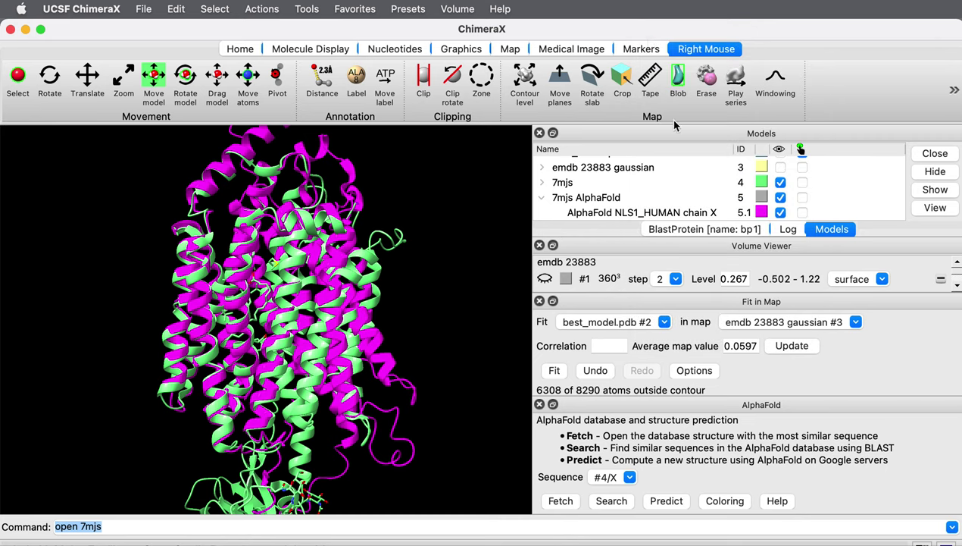
click(780, 212)
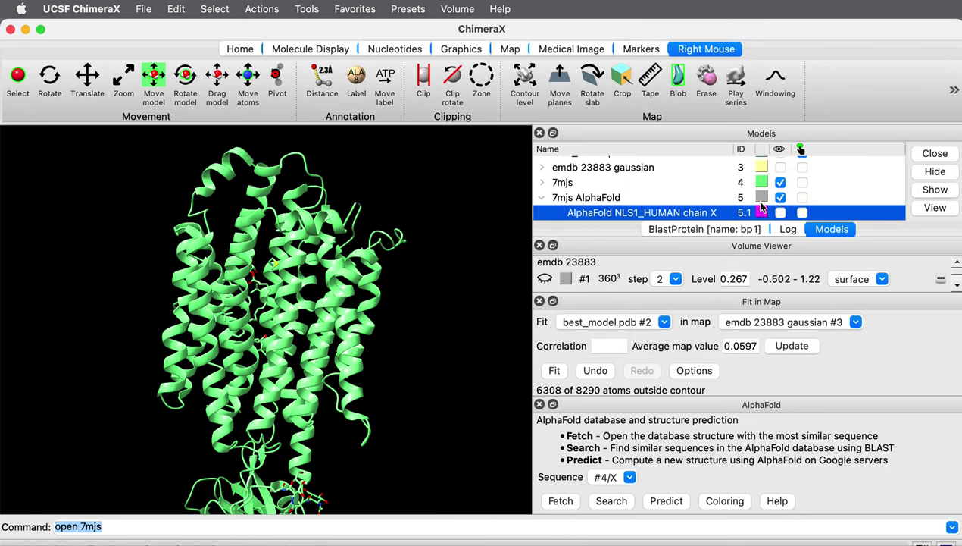
scroll(756, 206, up, 3)
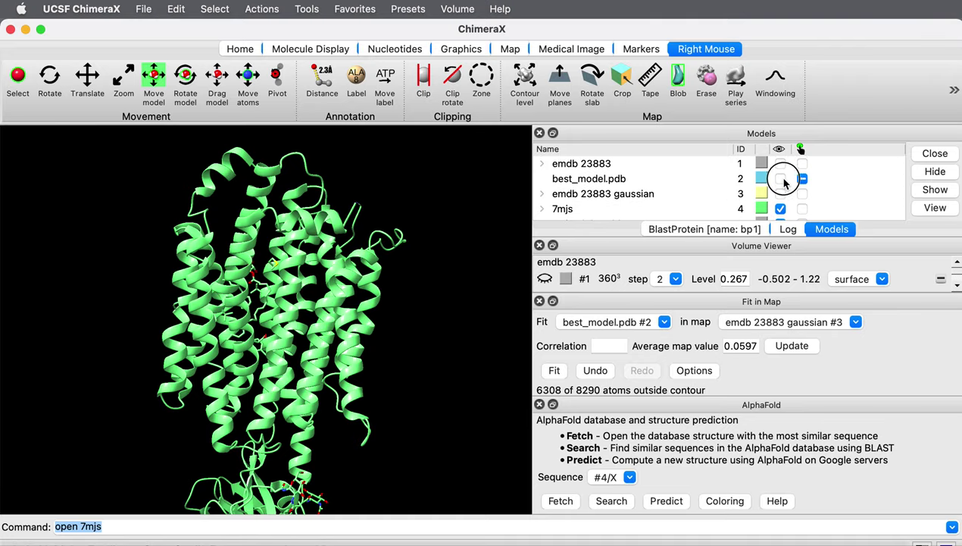
click(780, 178)
drag(342, 315, 101, 306)
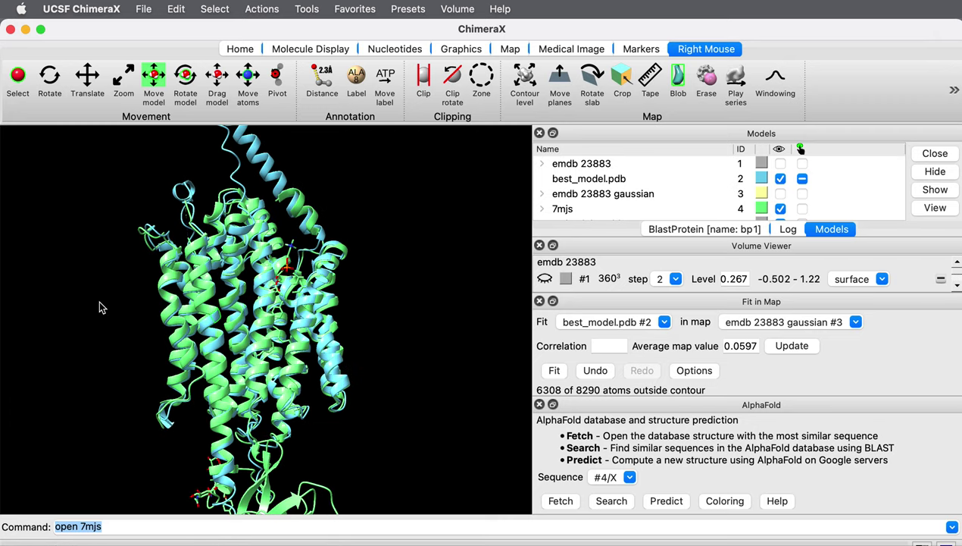